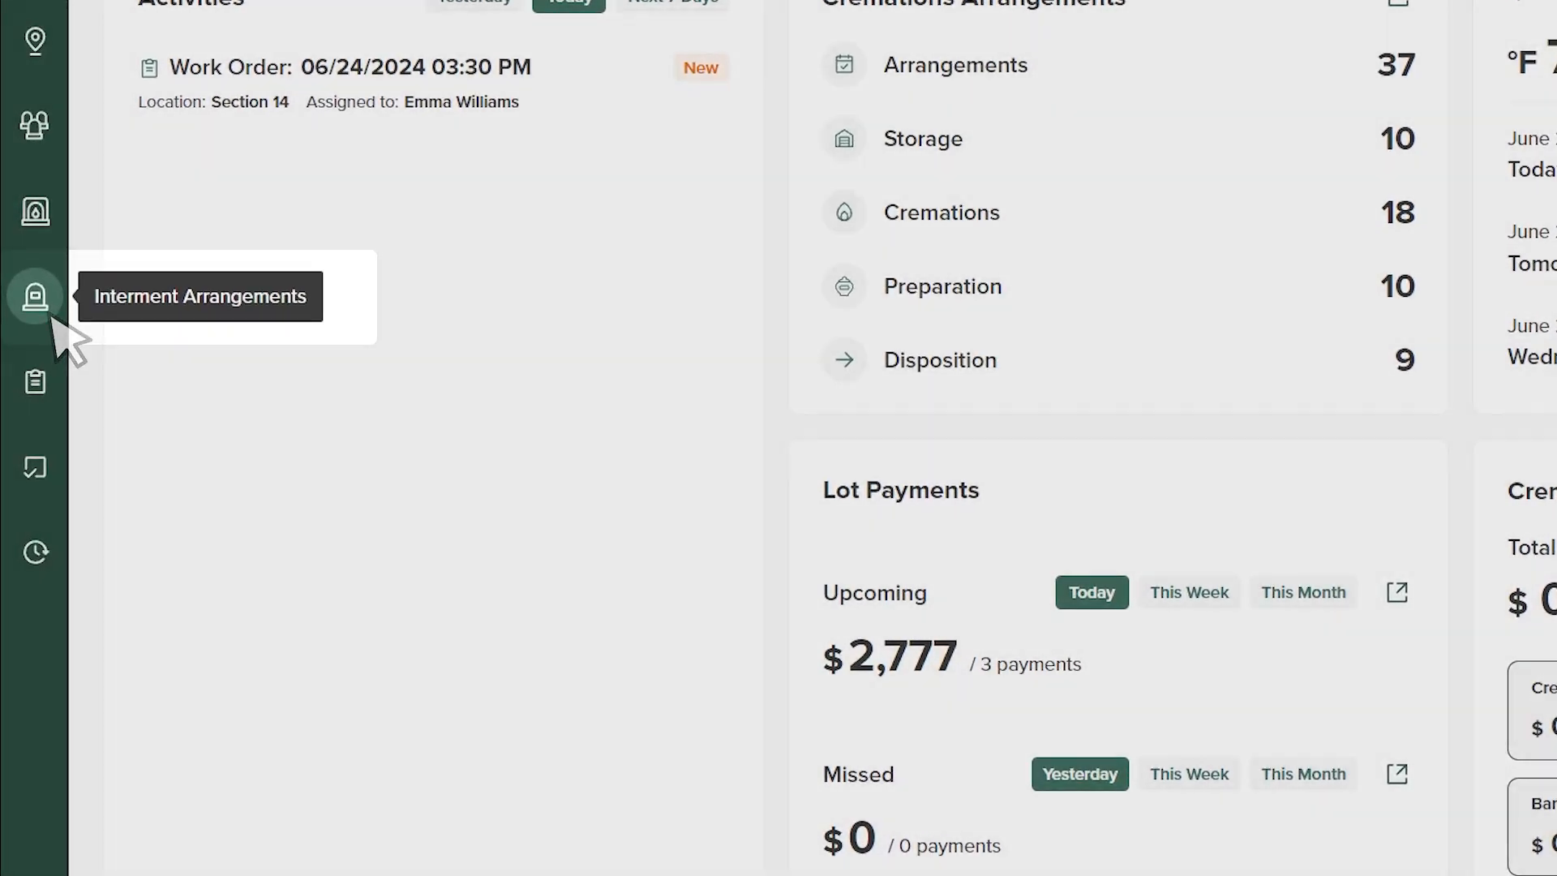
Start a new interment arrangement and enter the decedent's first and last name
click(48, 313)
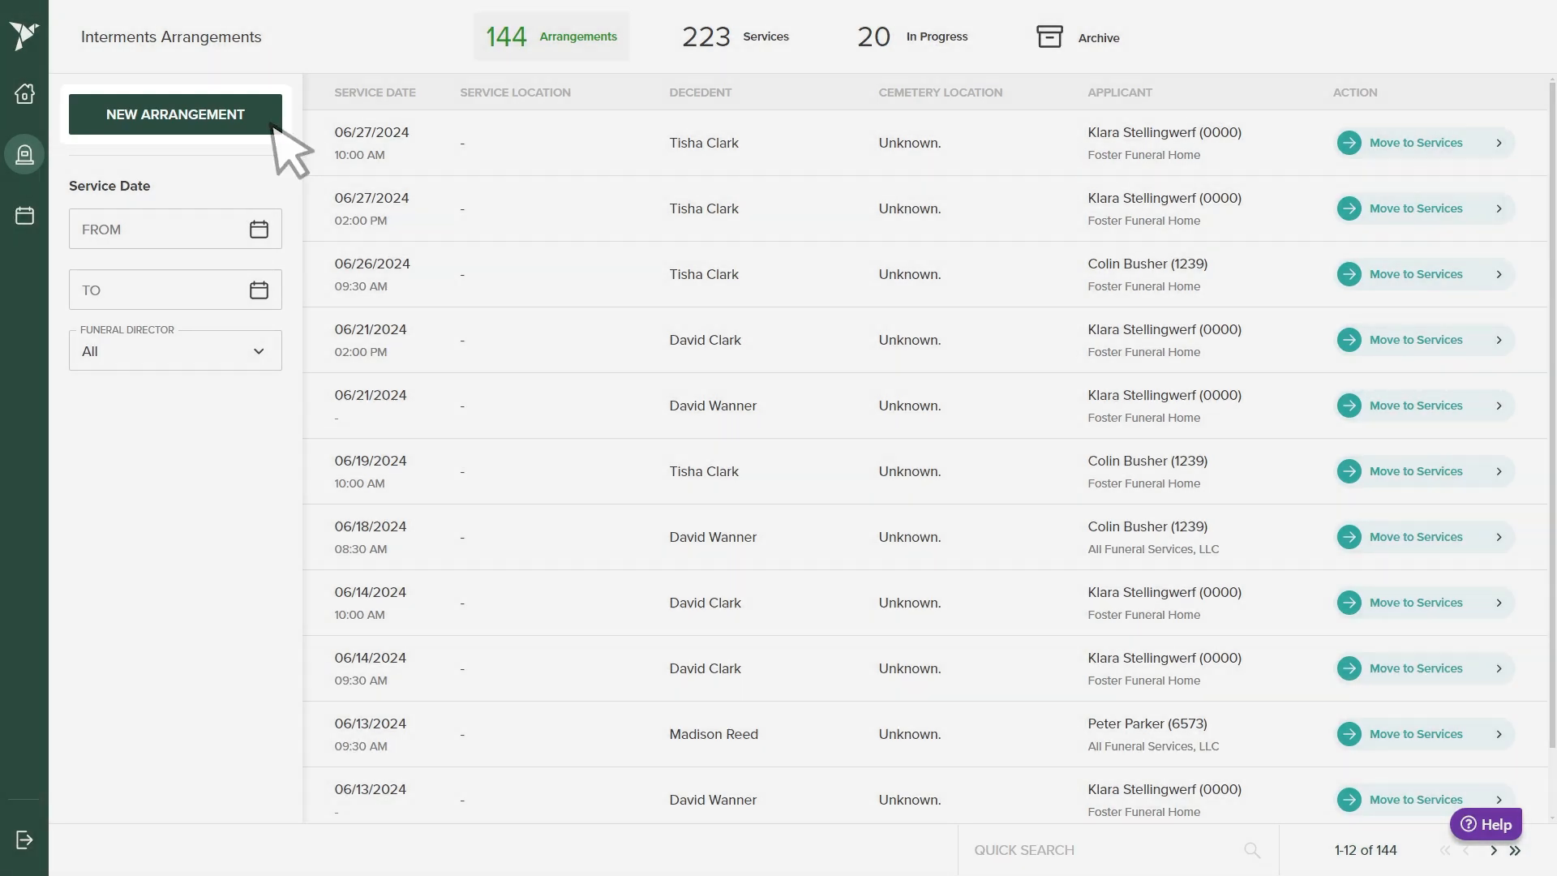
click(272, 126)
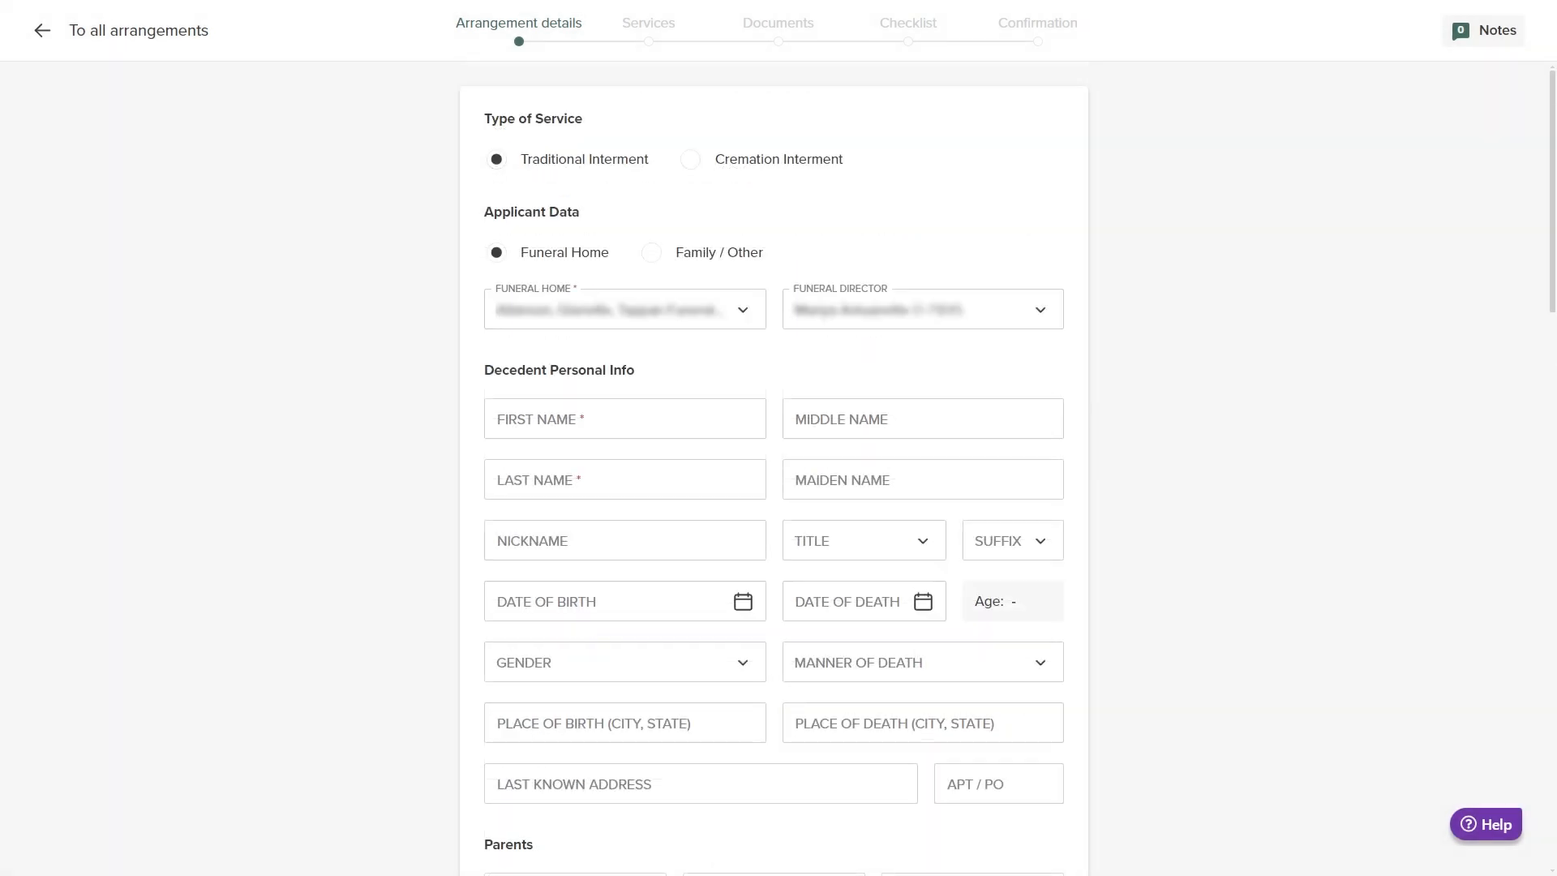
click(624, 419)
text(John)
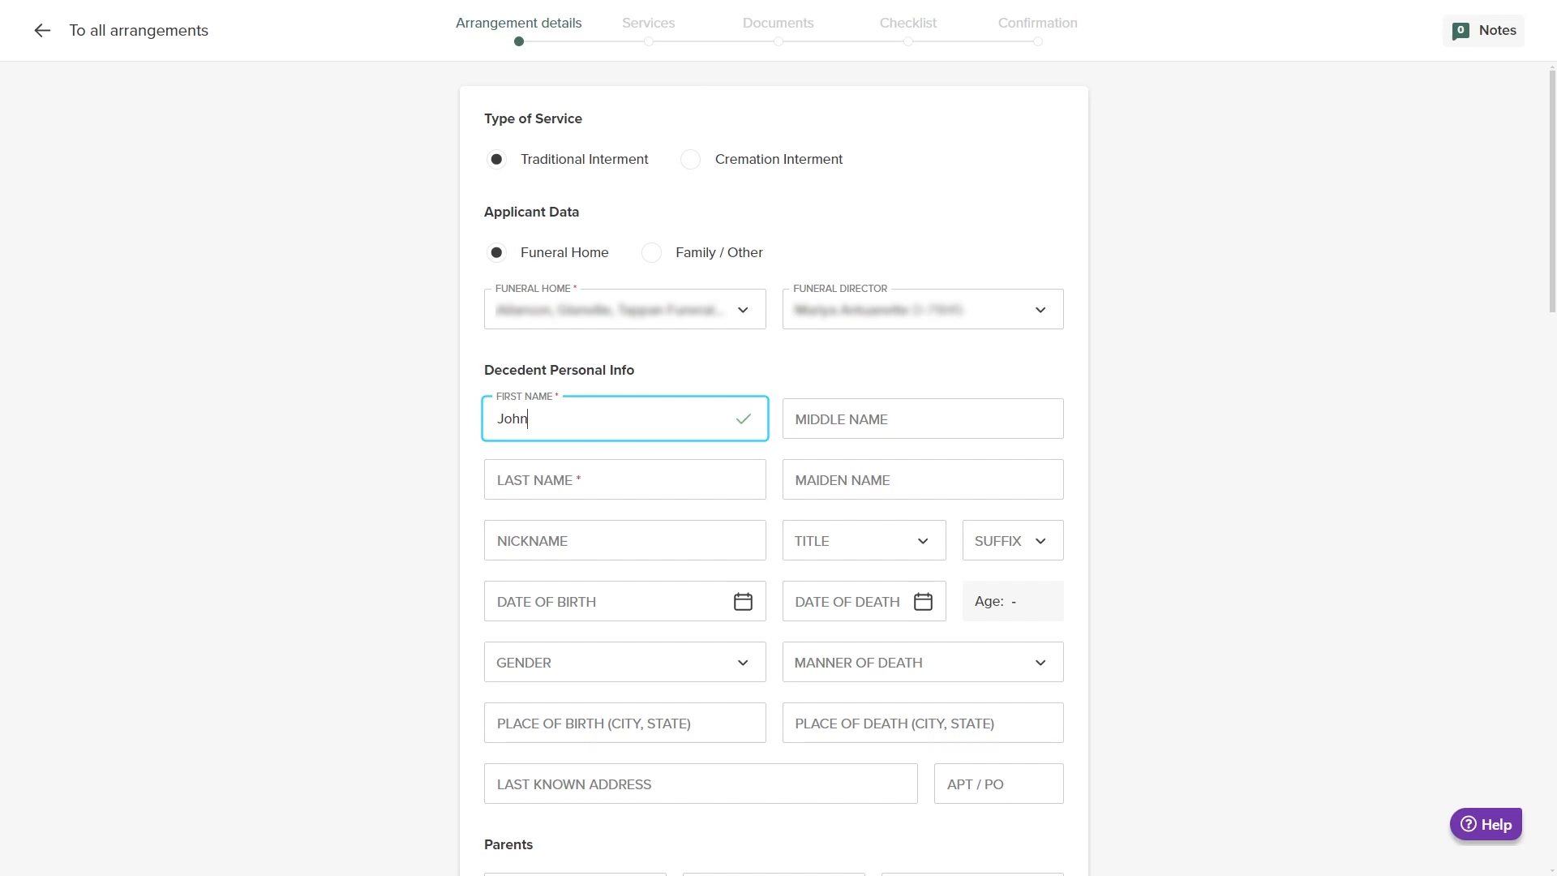
key(Tab)
key(Tab)
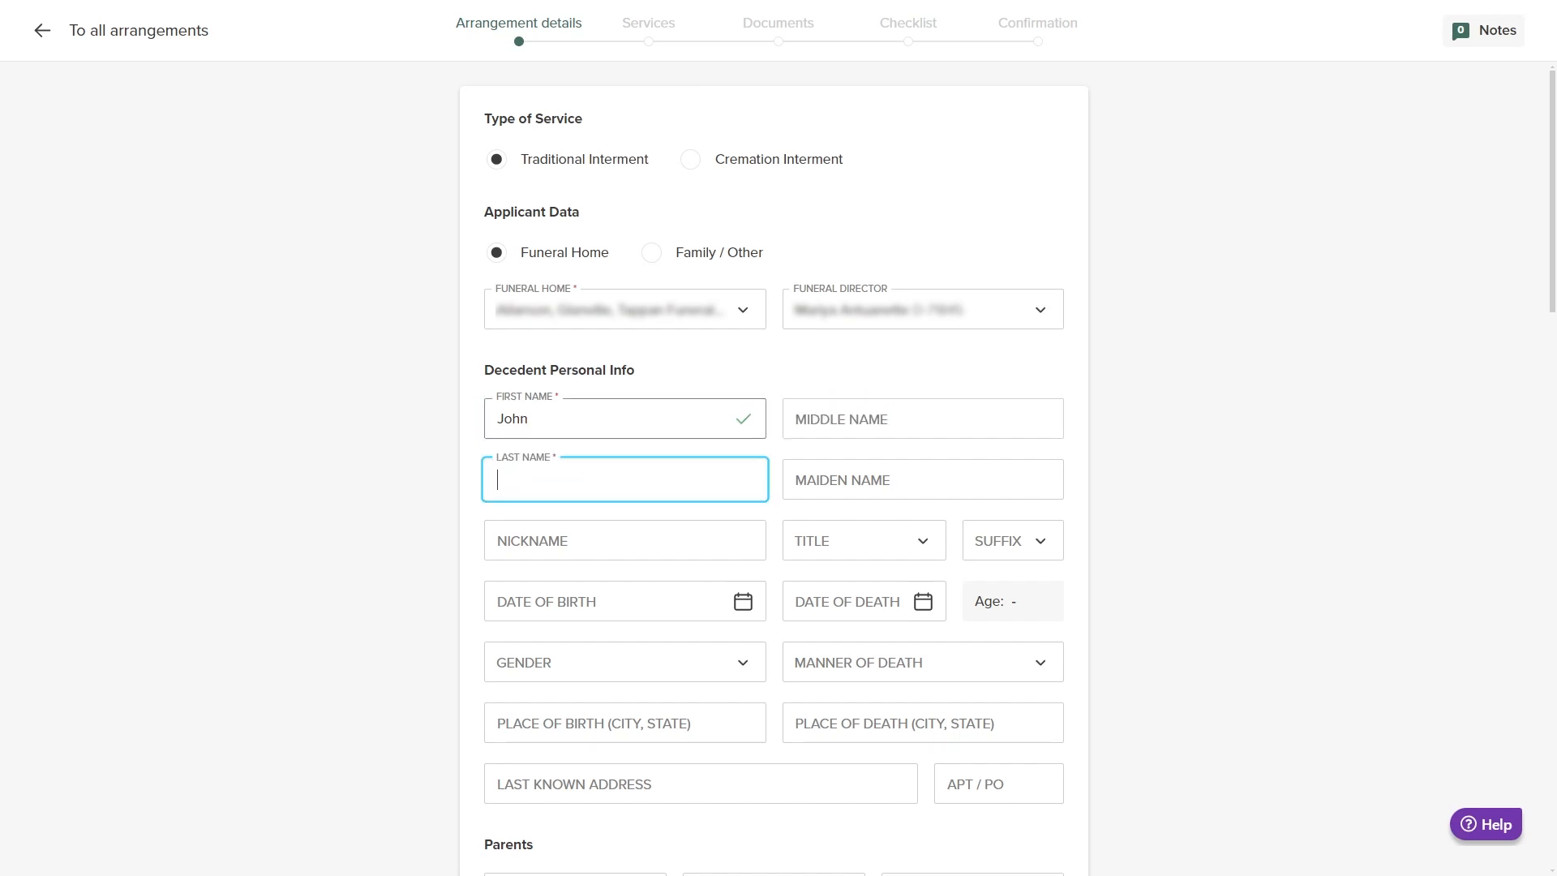
text(Smith)
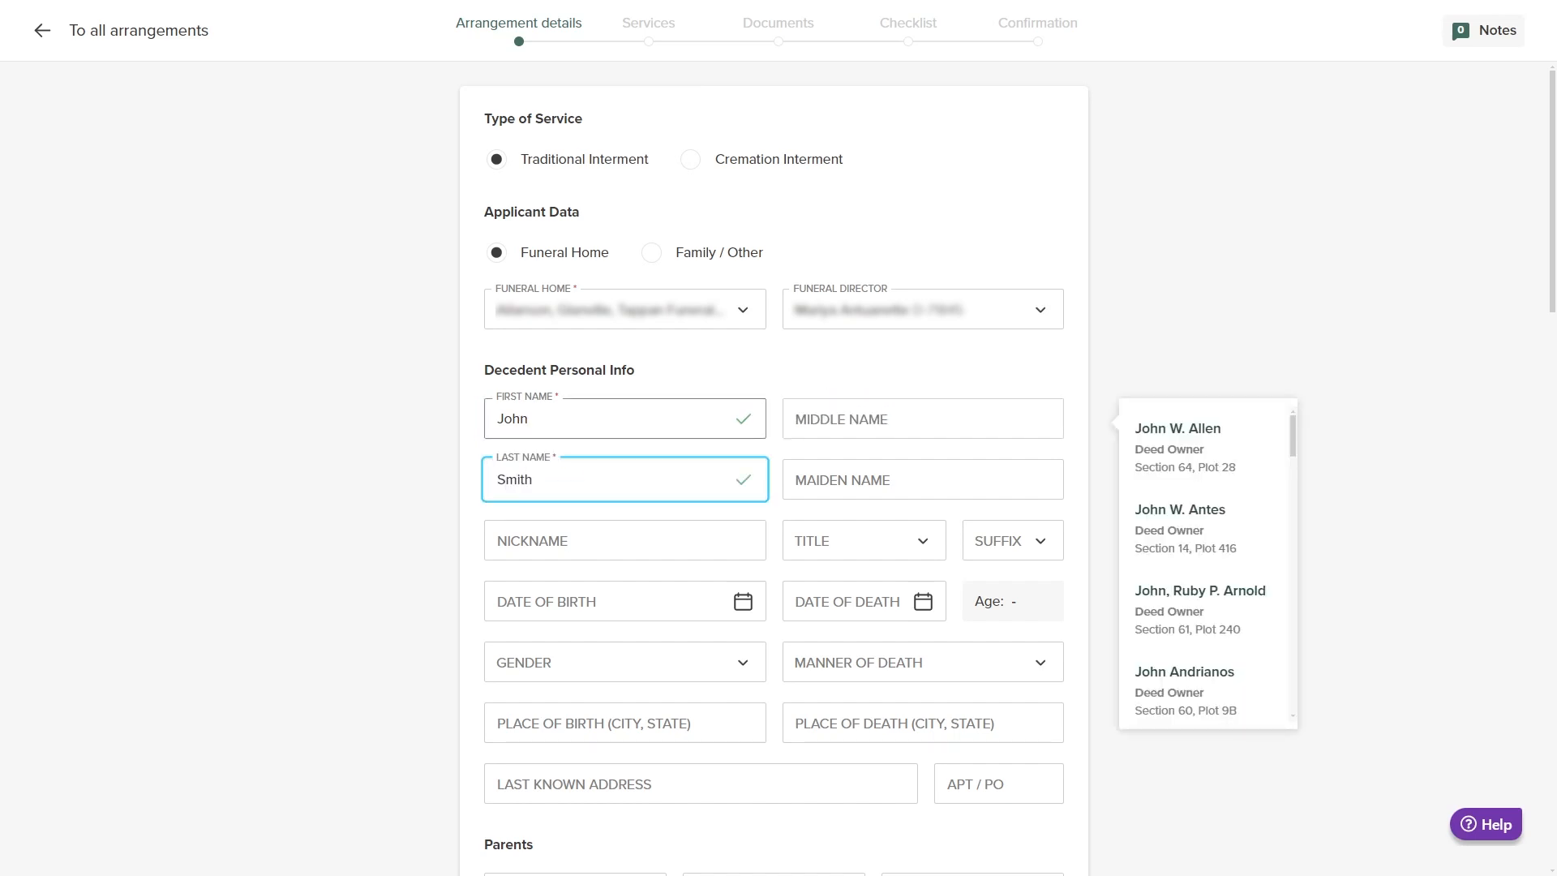
Choose the matching deed owner in Section 65 from the suggested records for the decedent
scroll(1207, 563, down, 3)
scroll(1200, 599, down, 5)
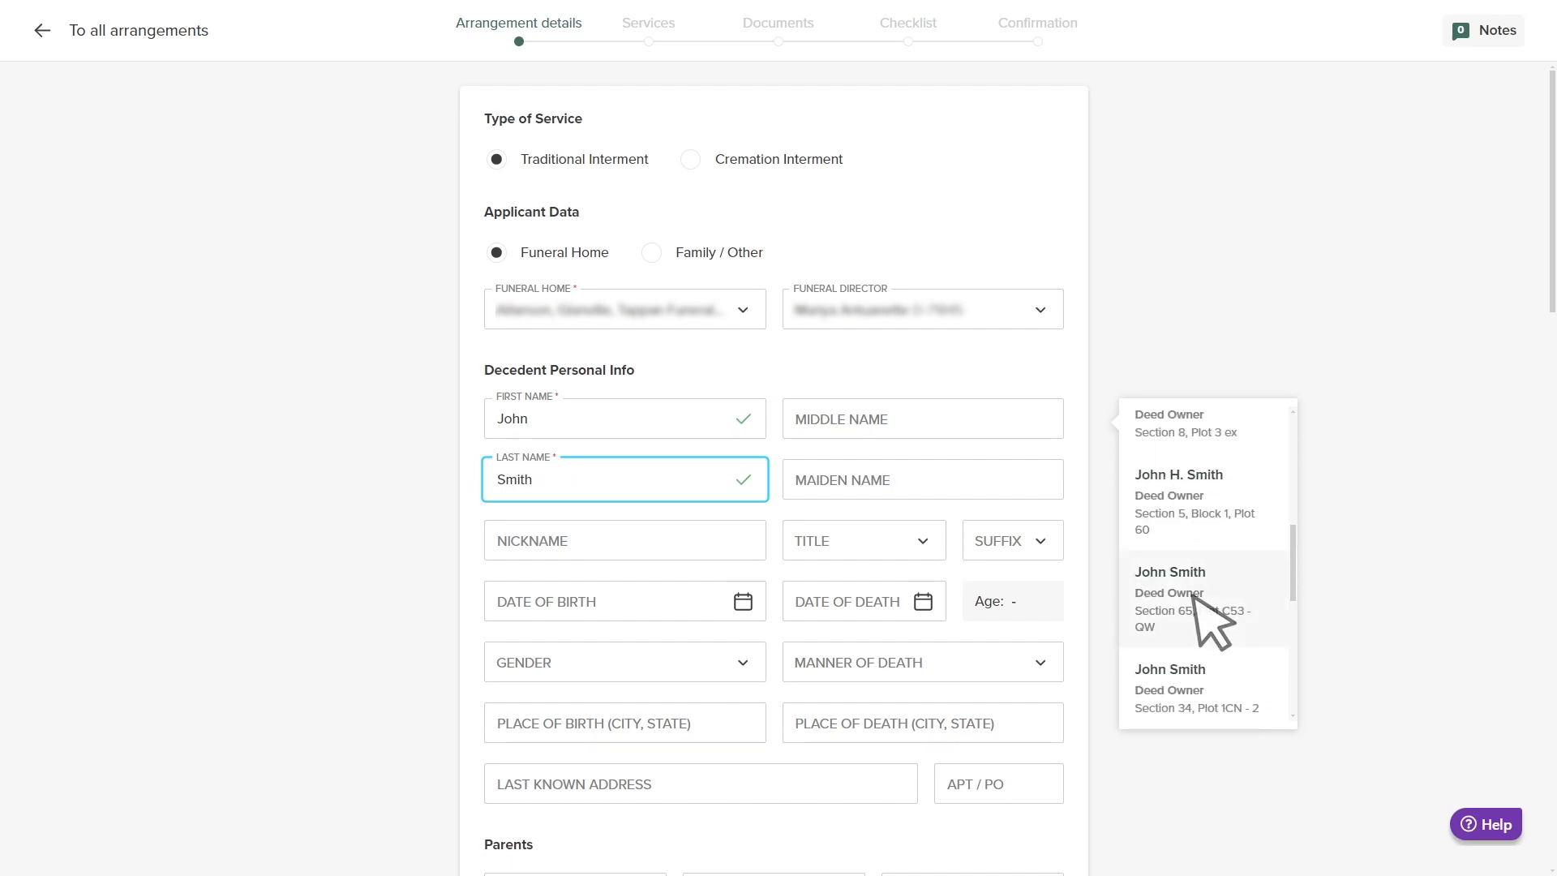
click(1193, 598)
scroll(774, 470, down, 7)
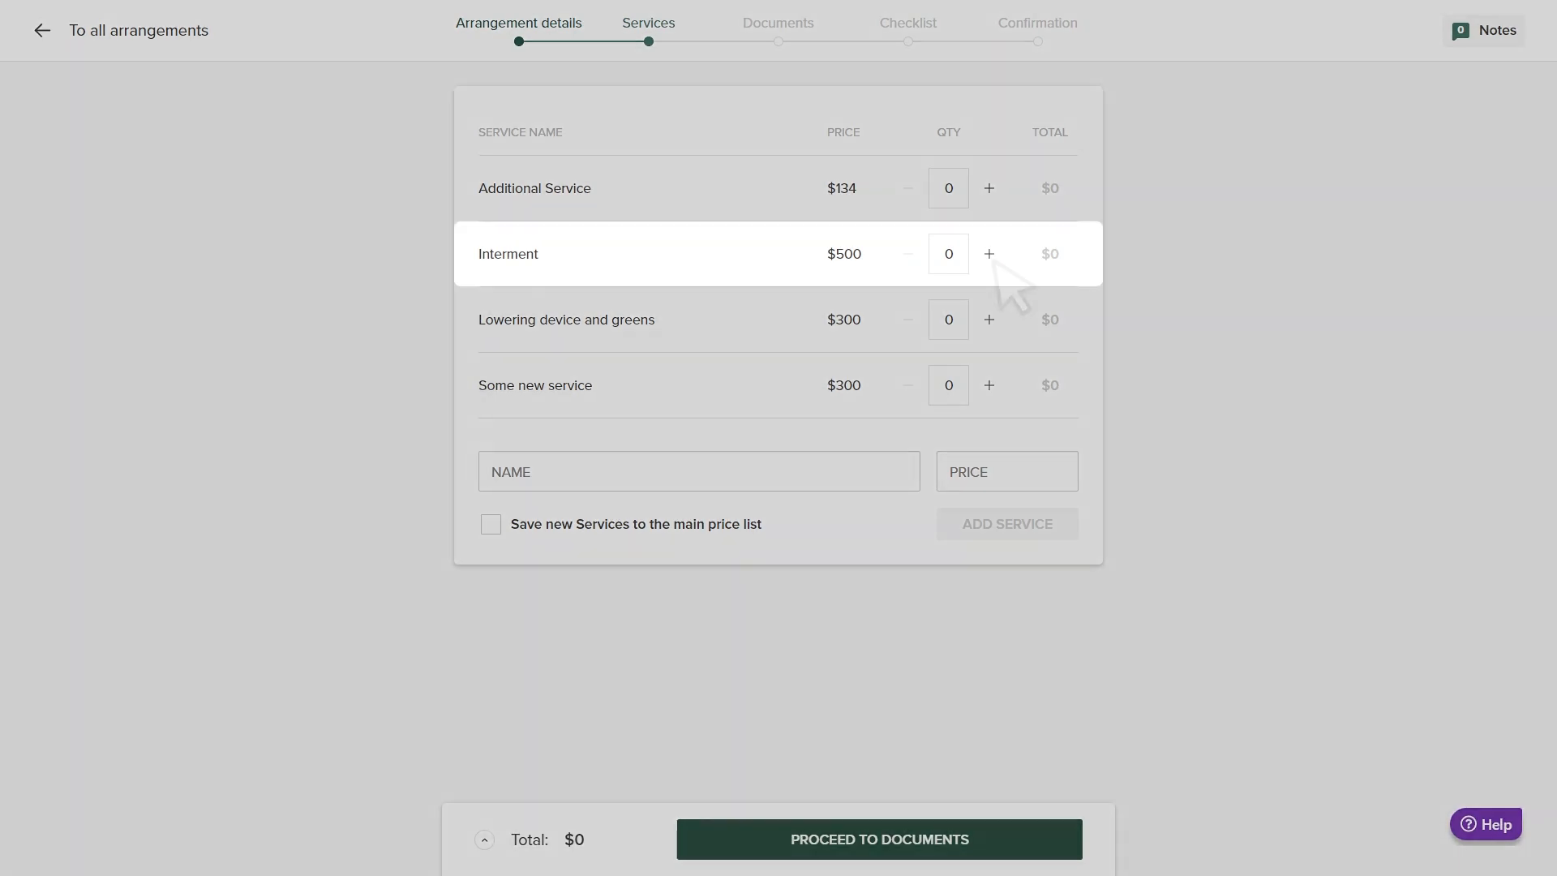
Set the Interment service quantity to 1 and add a custom service named "Special service" priced at $100
click(990, 256)
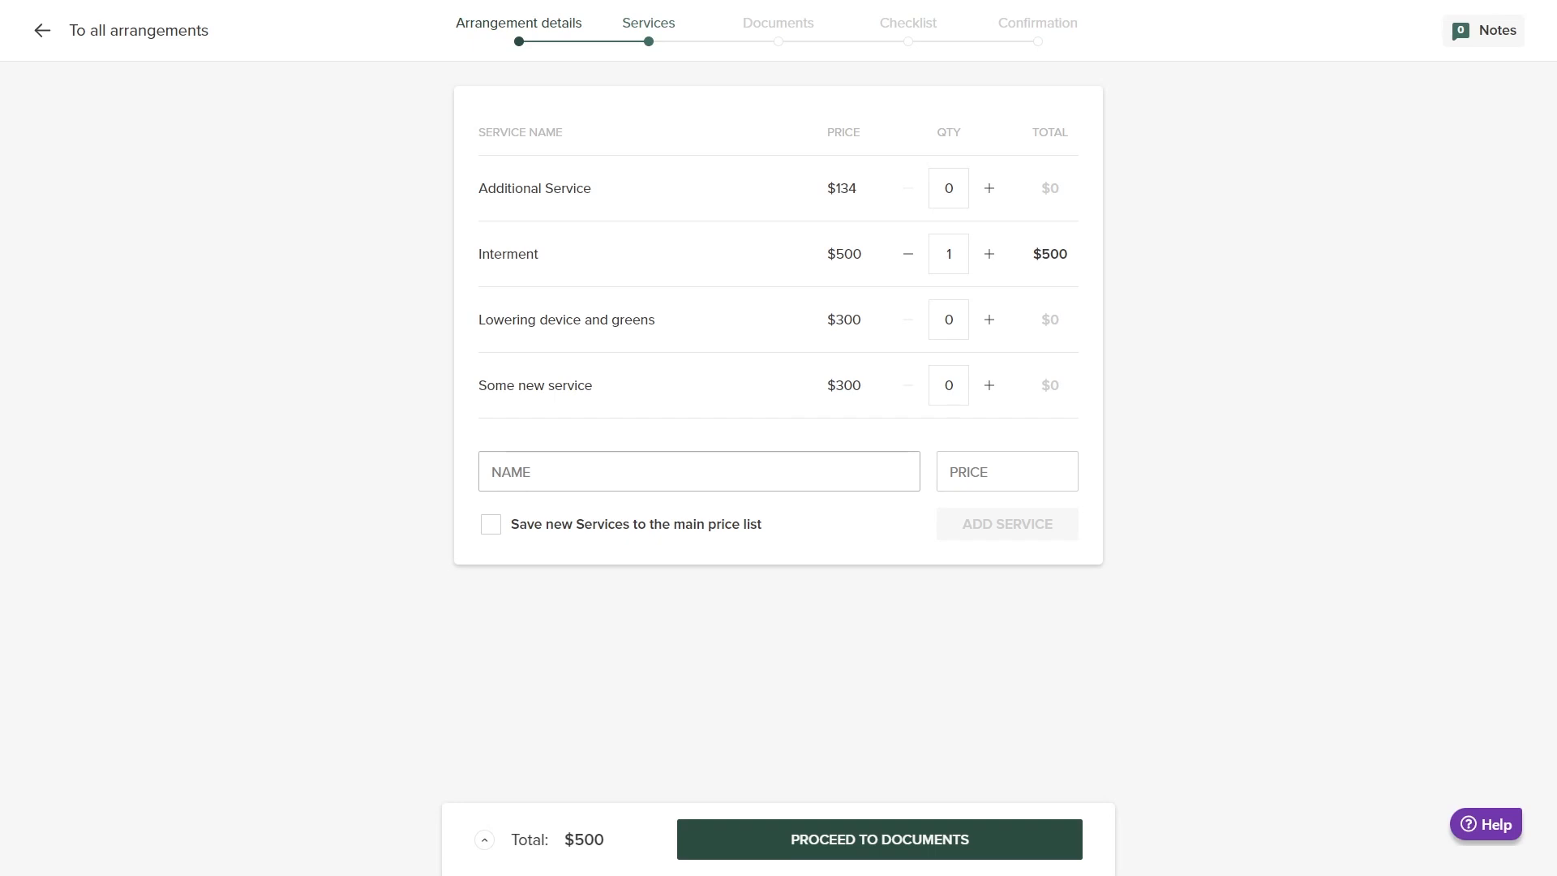
click(698, 471)
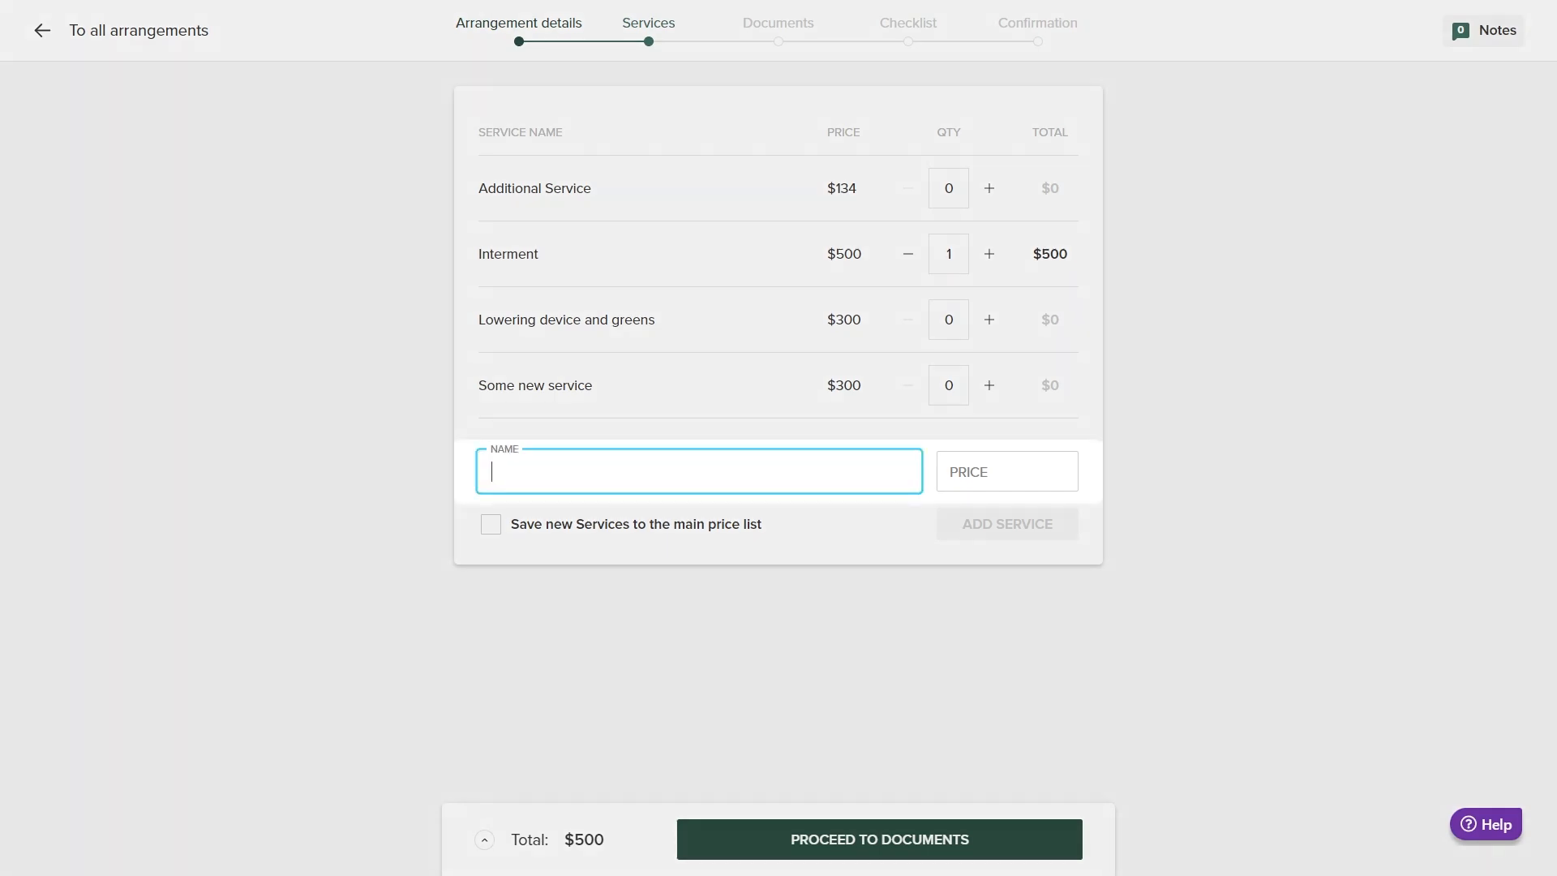
text(Special service)
key(Tab)
text(100)
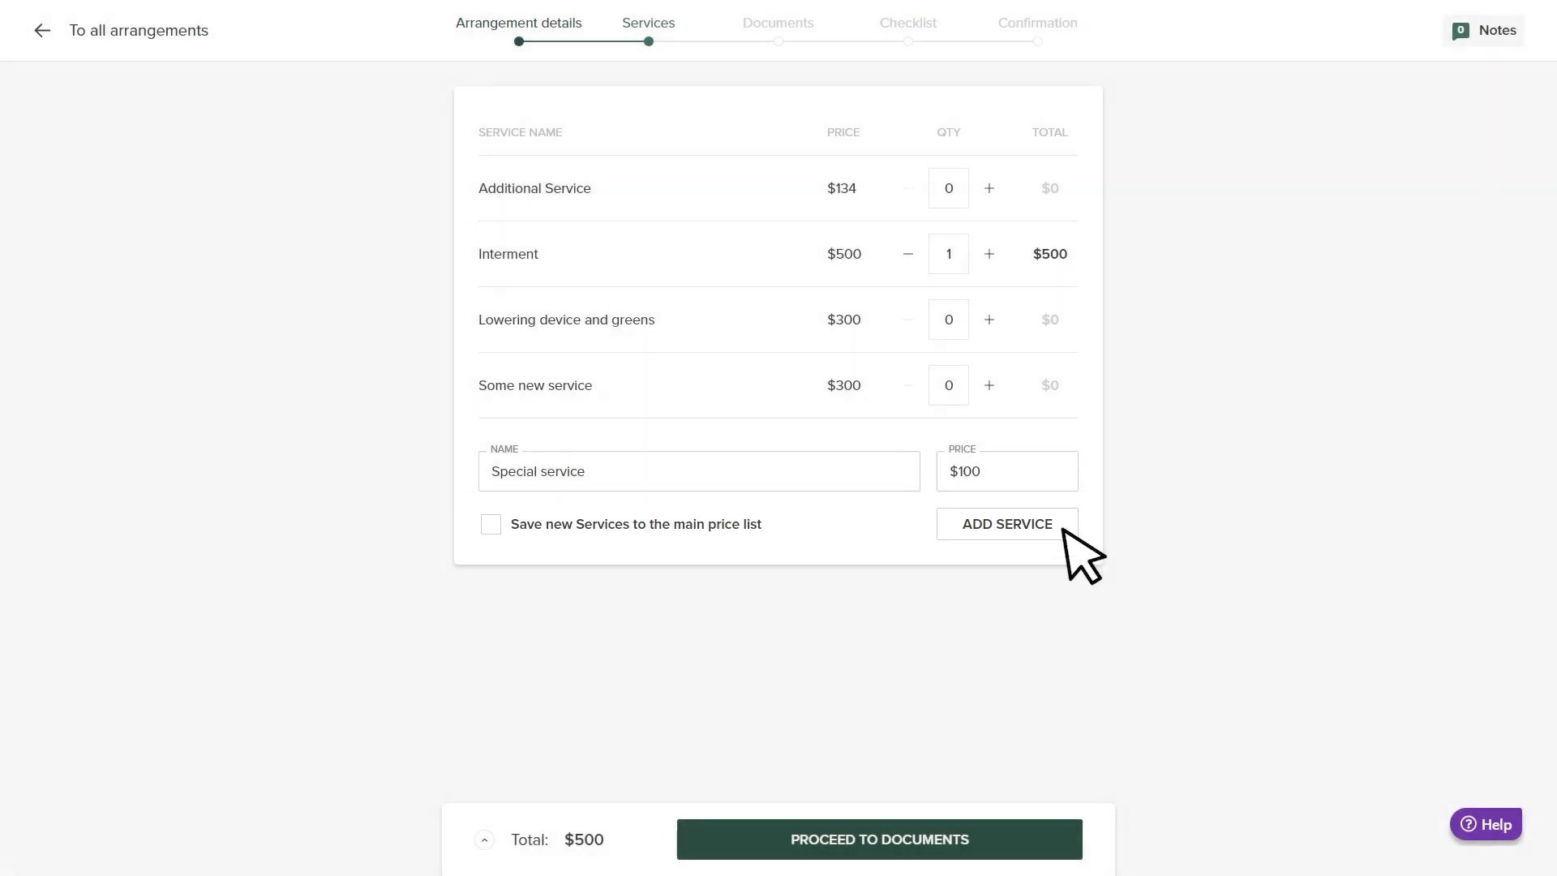
click(1062, 527)
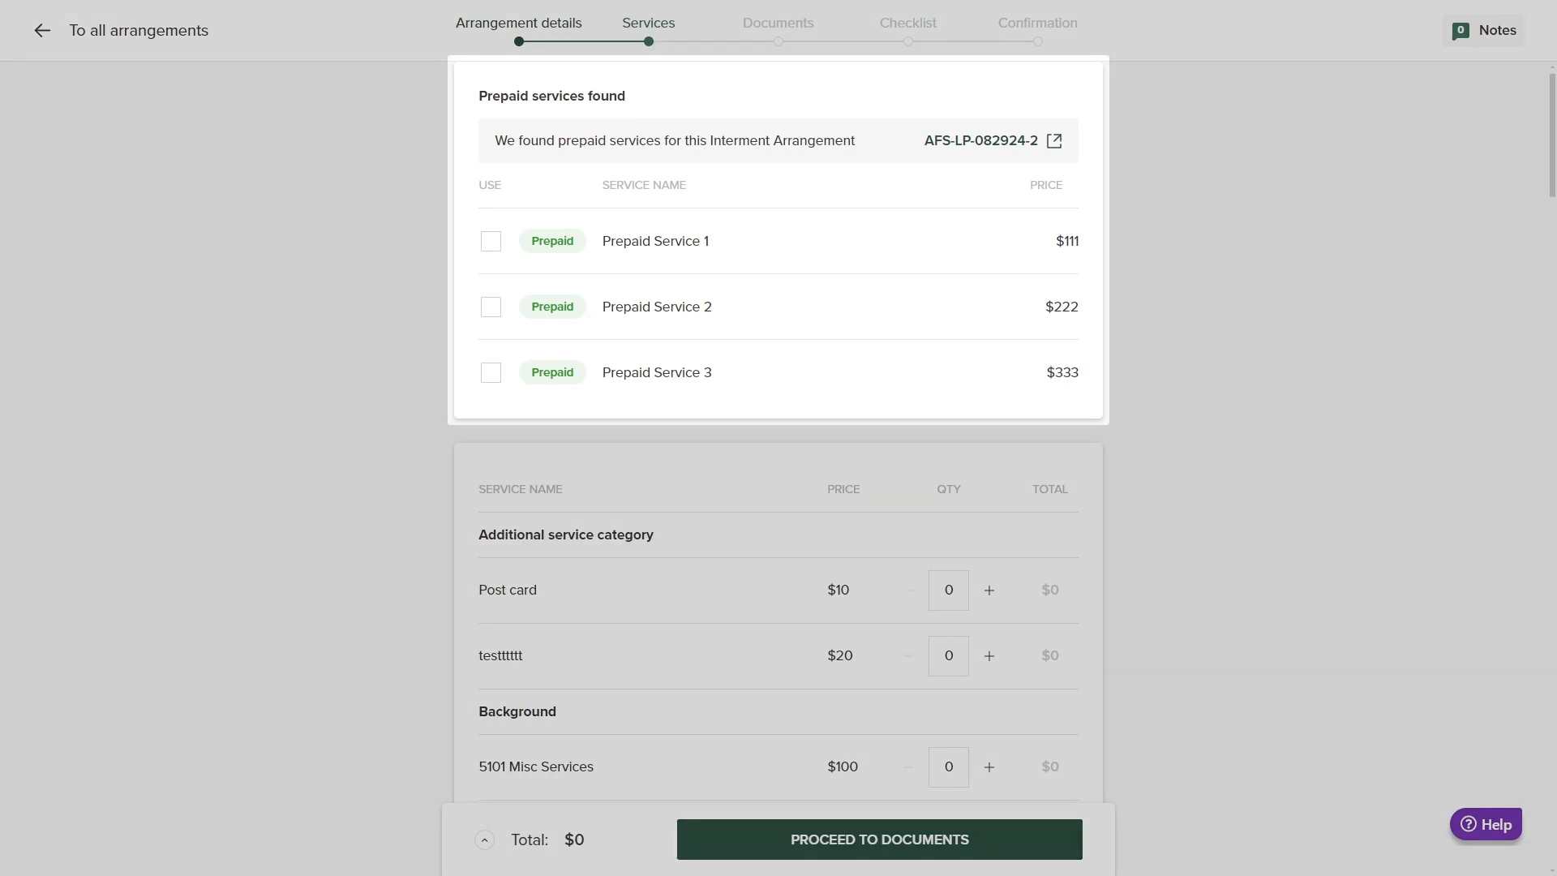
Mark Prepaid Service 1, 2 and 3 for use and add one unit of the $4,000 service "Service name"
click(490, 241)
click(490, 307)
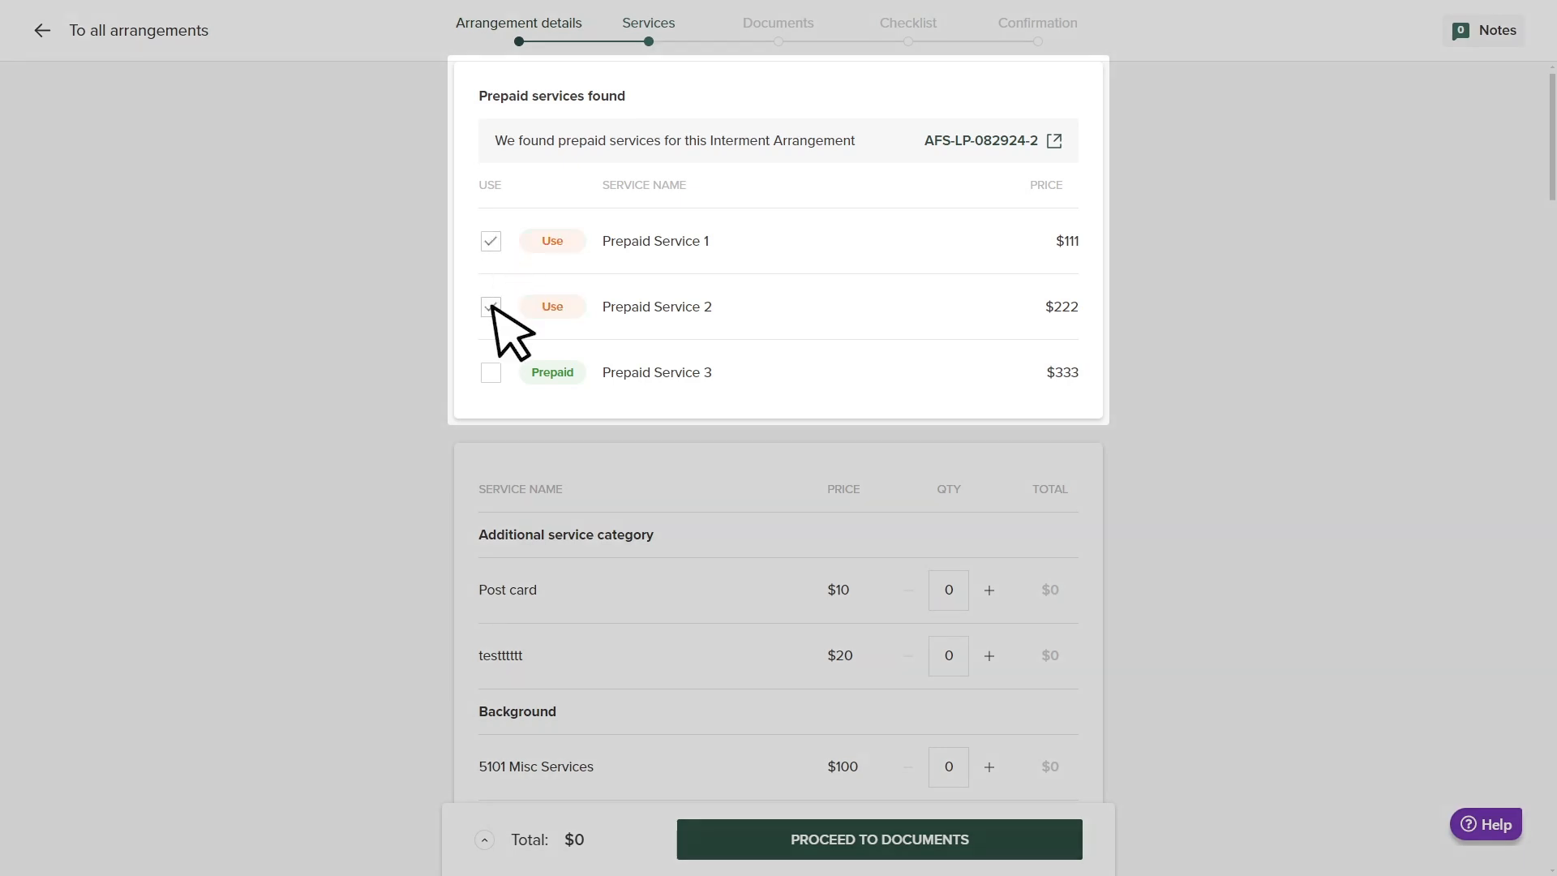
click(491, 372)
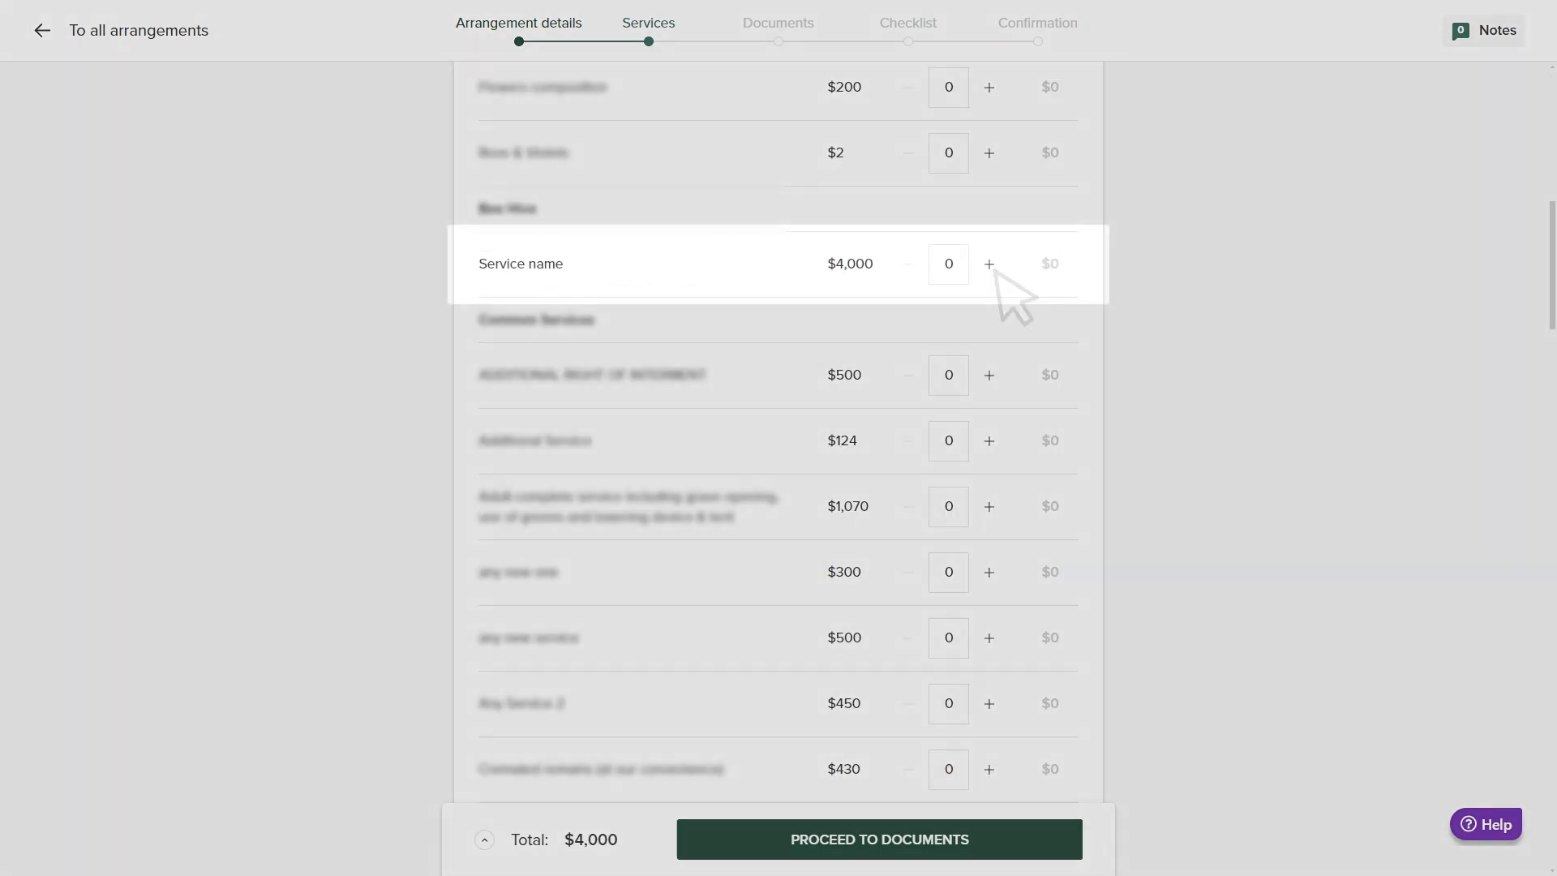
click(990, 266)
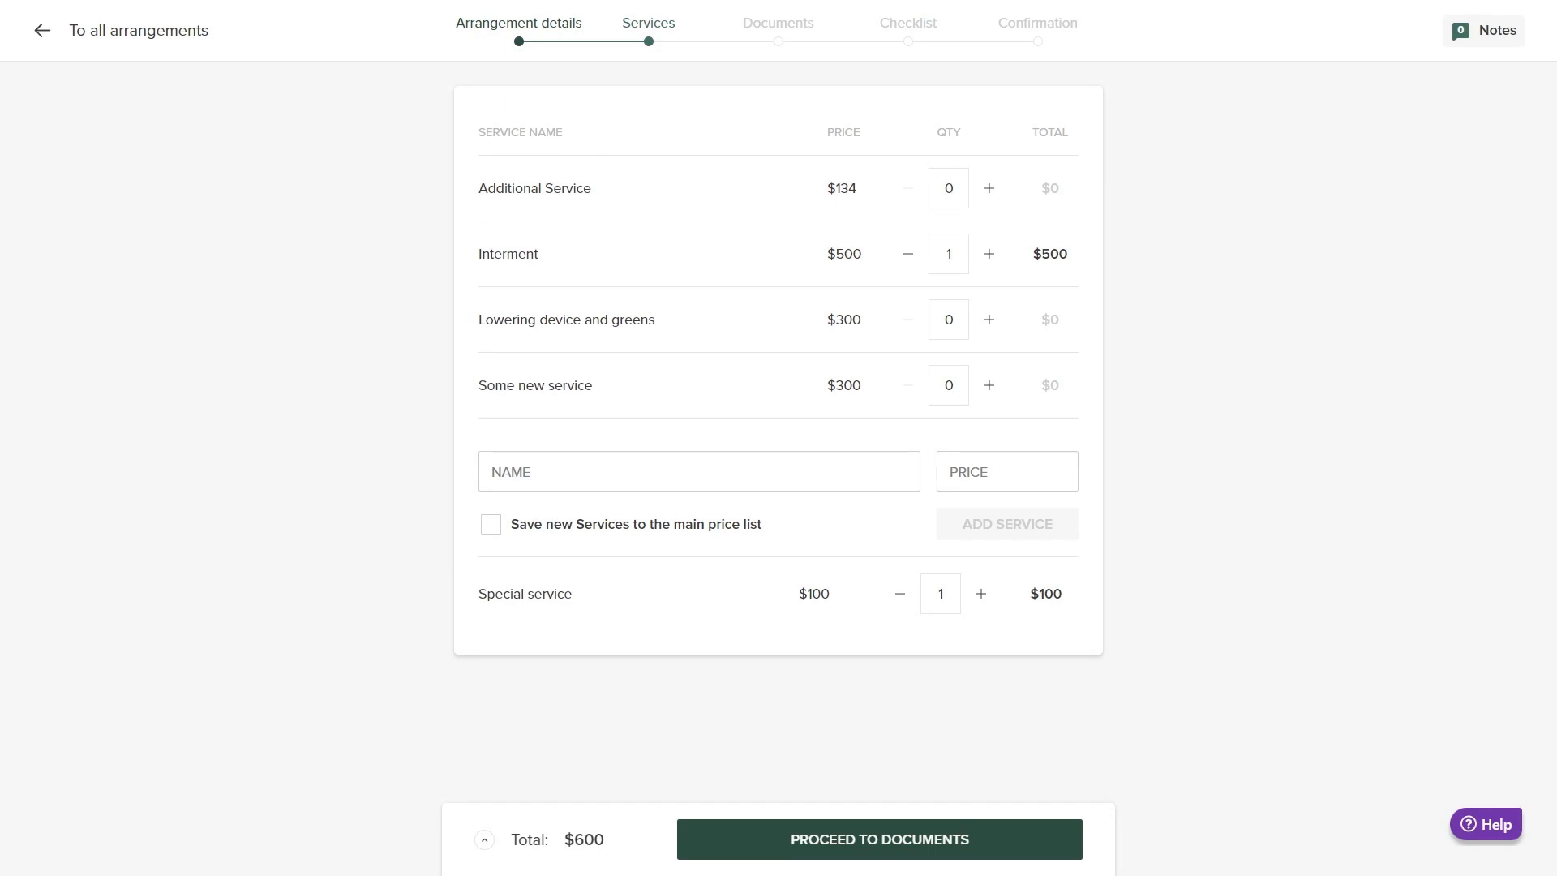
Proceed to the documents stage and attach Document.pdf with document type Other and the name "Example document"
click(989, 838)
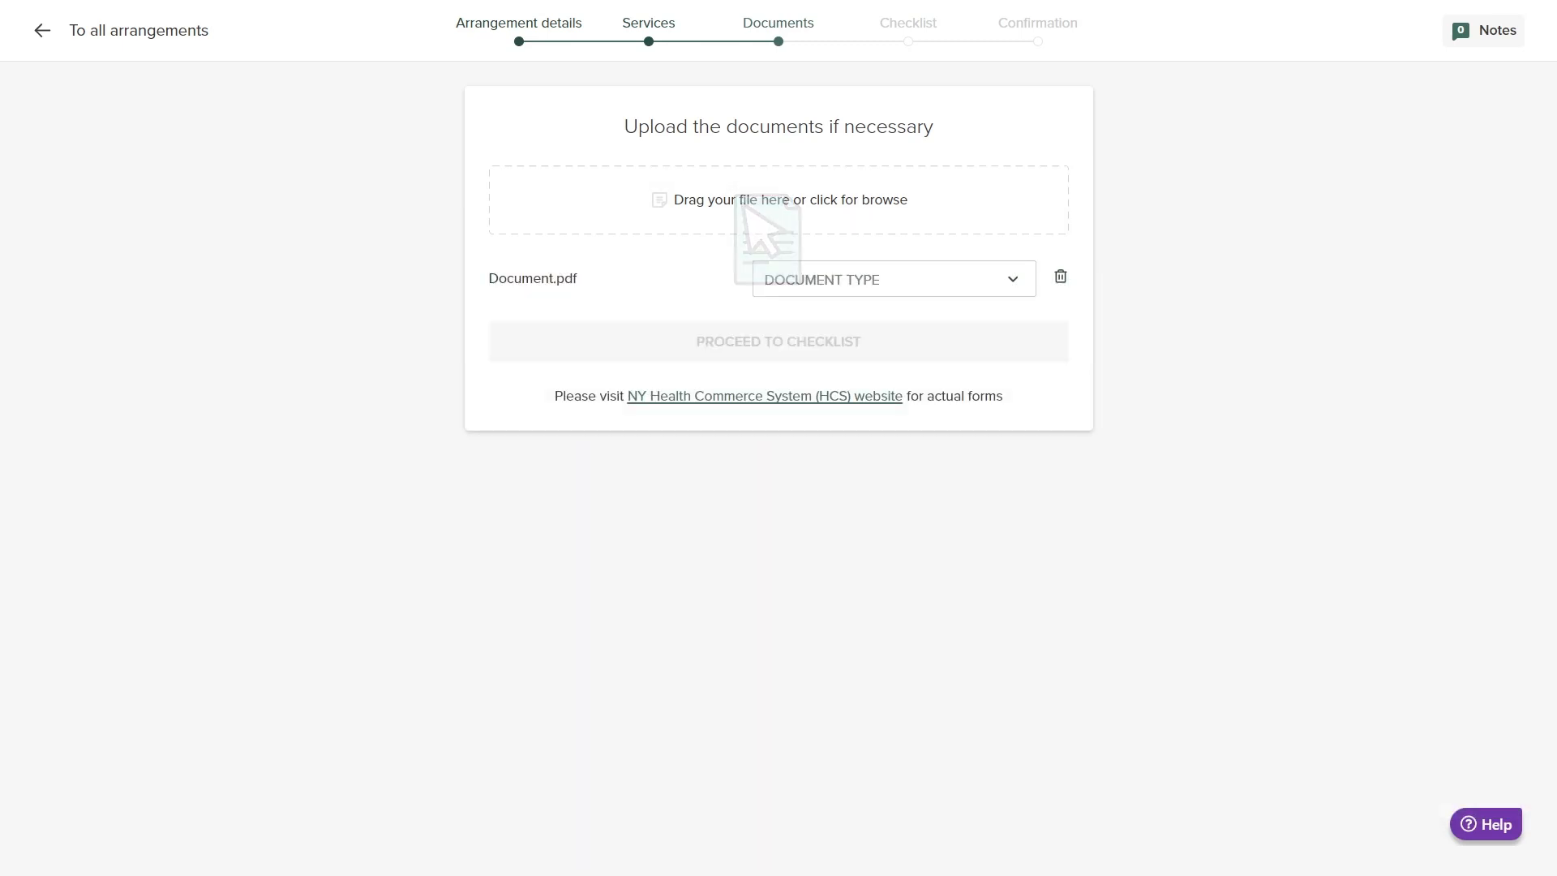
click(973, 275)
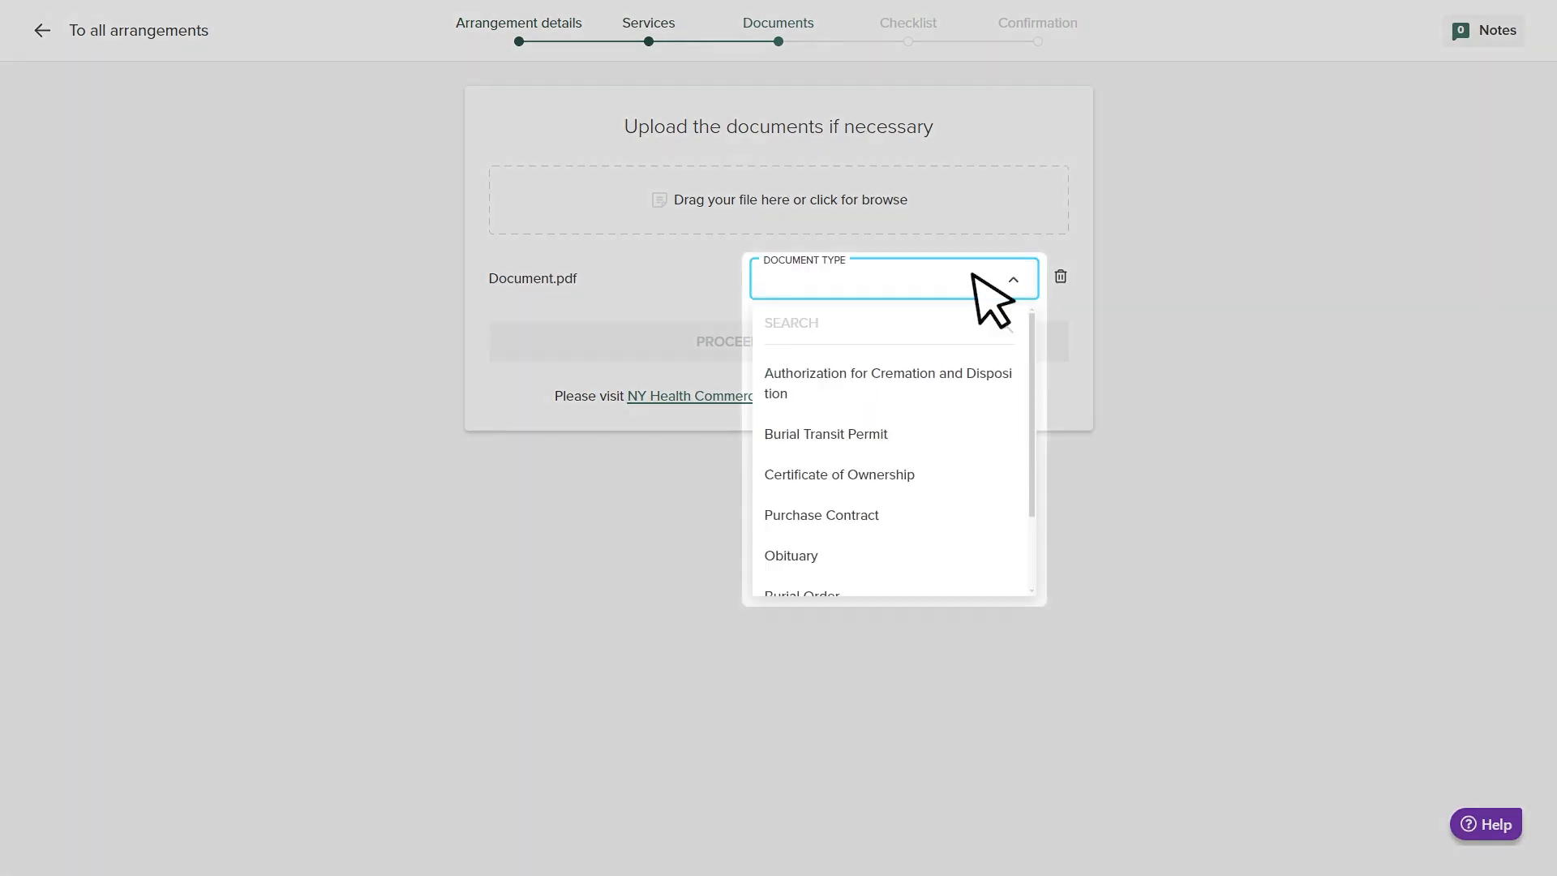
scroll(897, 452, down, 3)
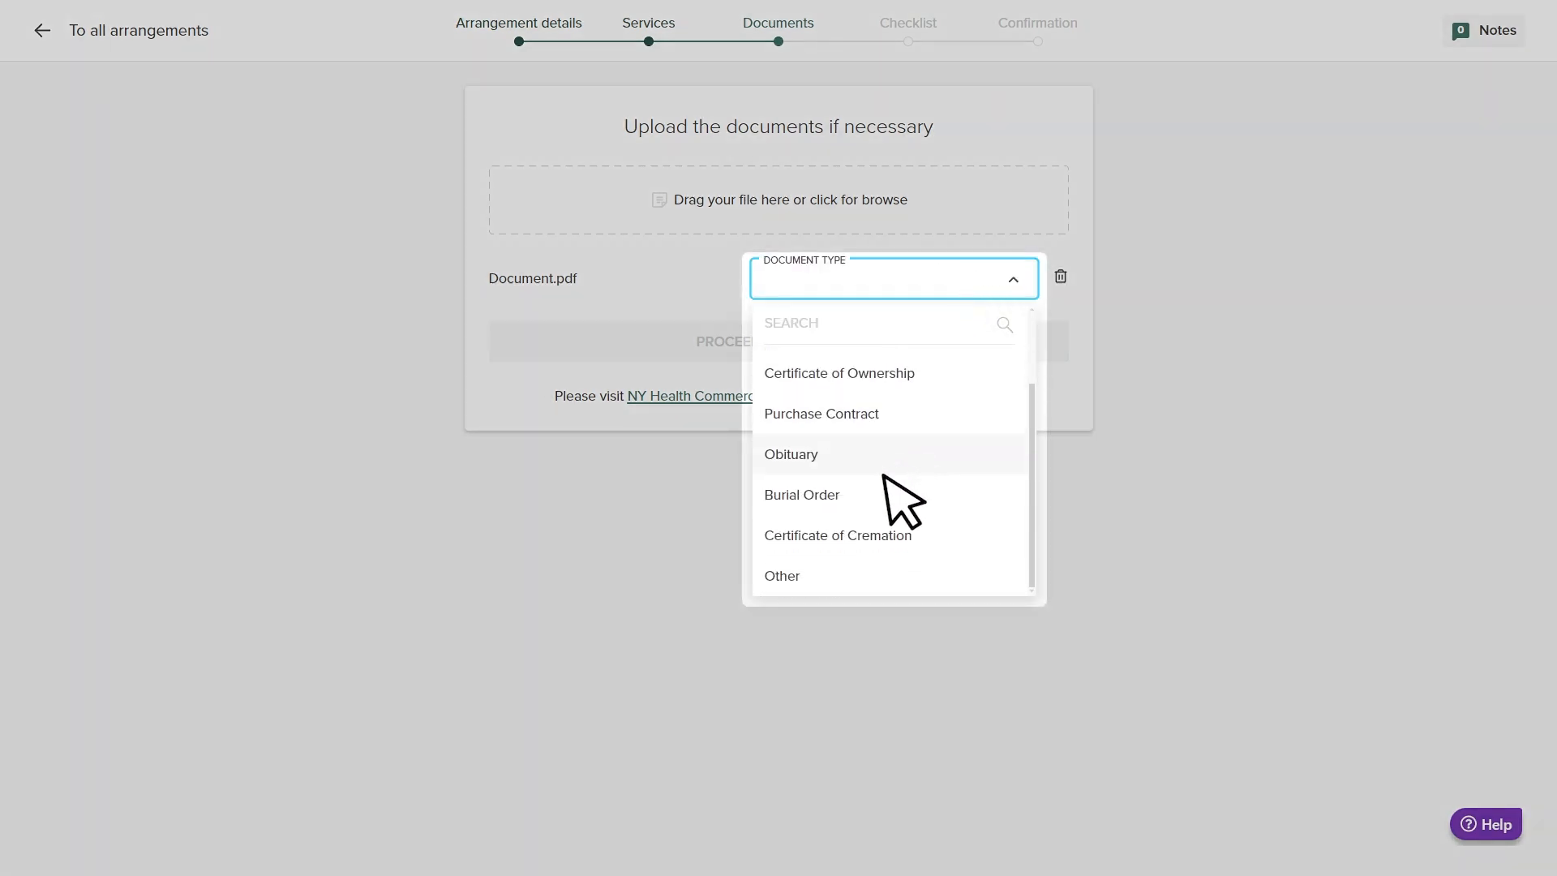
click(843, 580)
click(843, 332)
text(Example document)
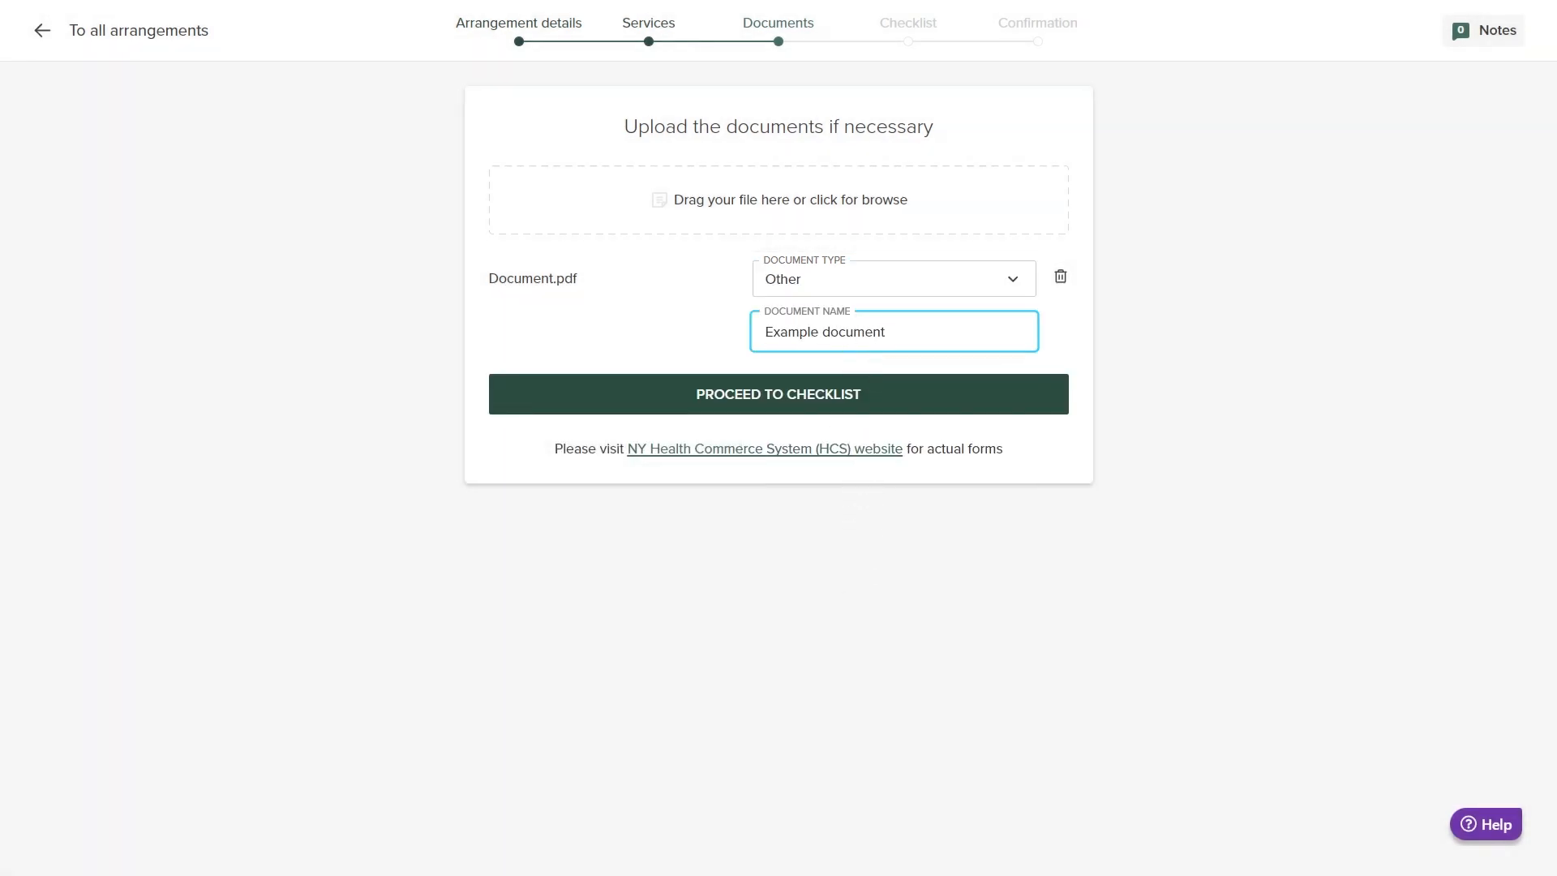
key(Tab)
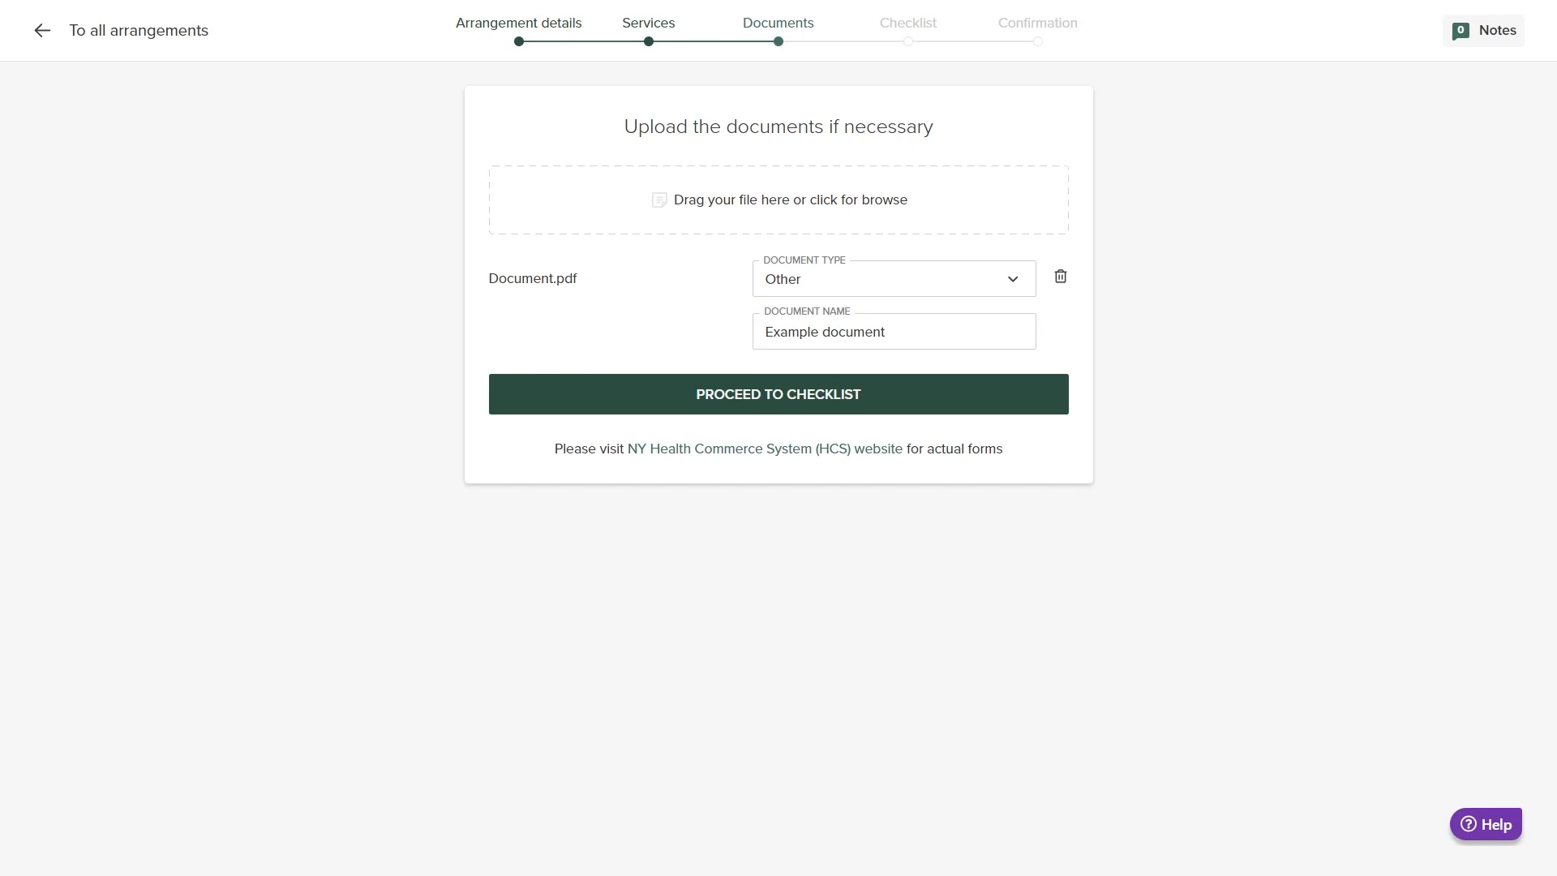
Proceed to the checklist and mark Next of Kin List and Interment # Assigned as done
click(878, 396)
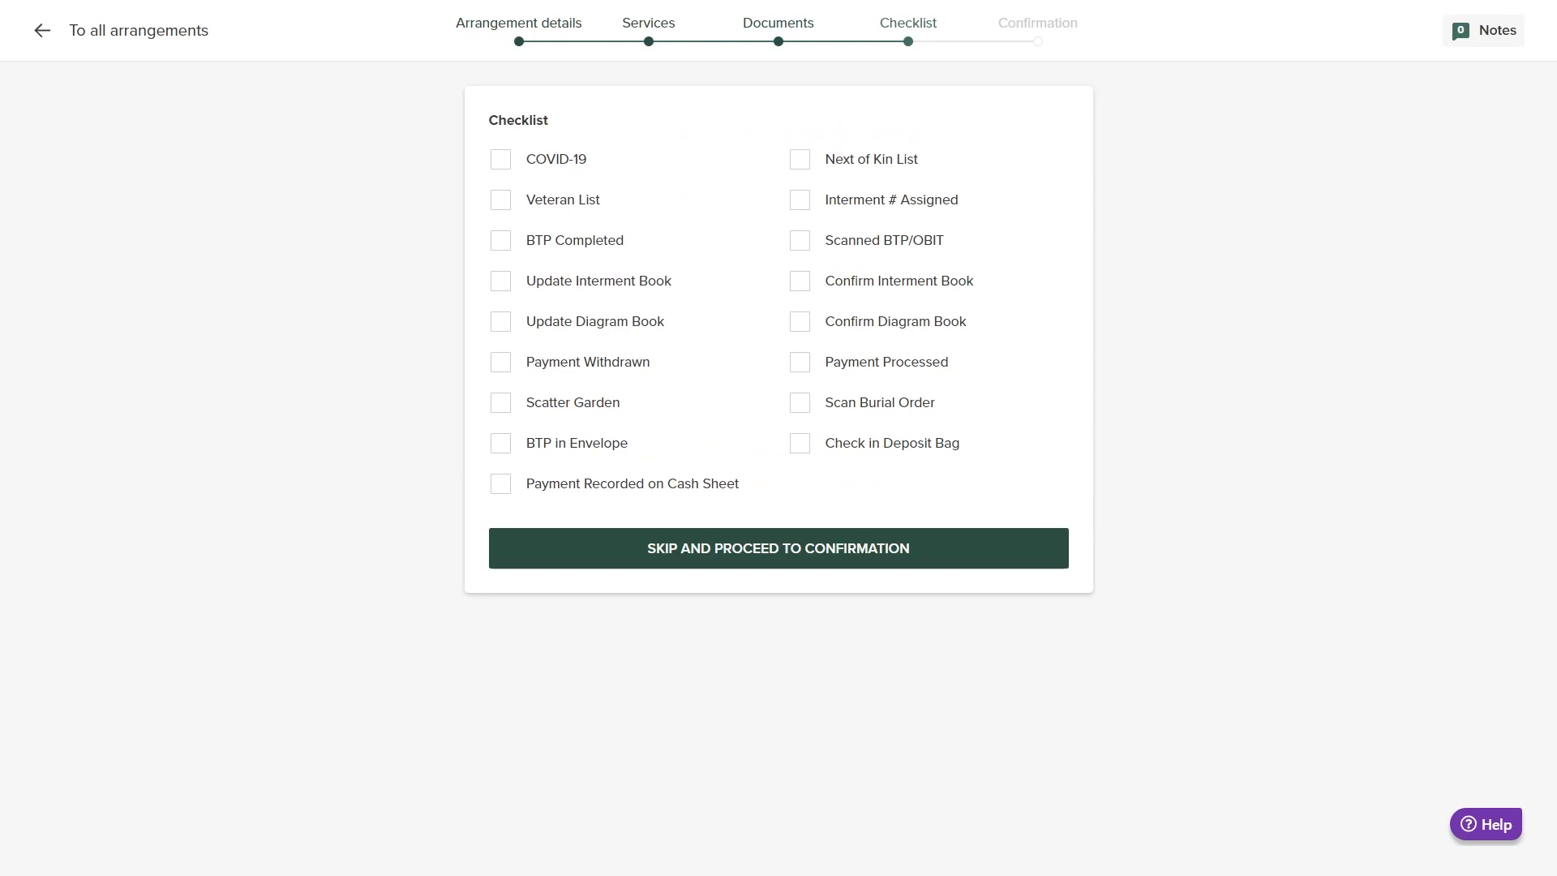
click(800, 159)
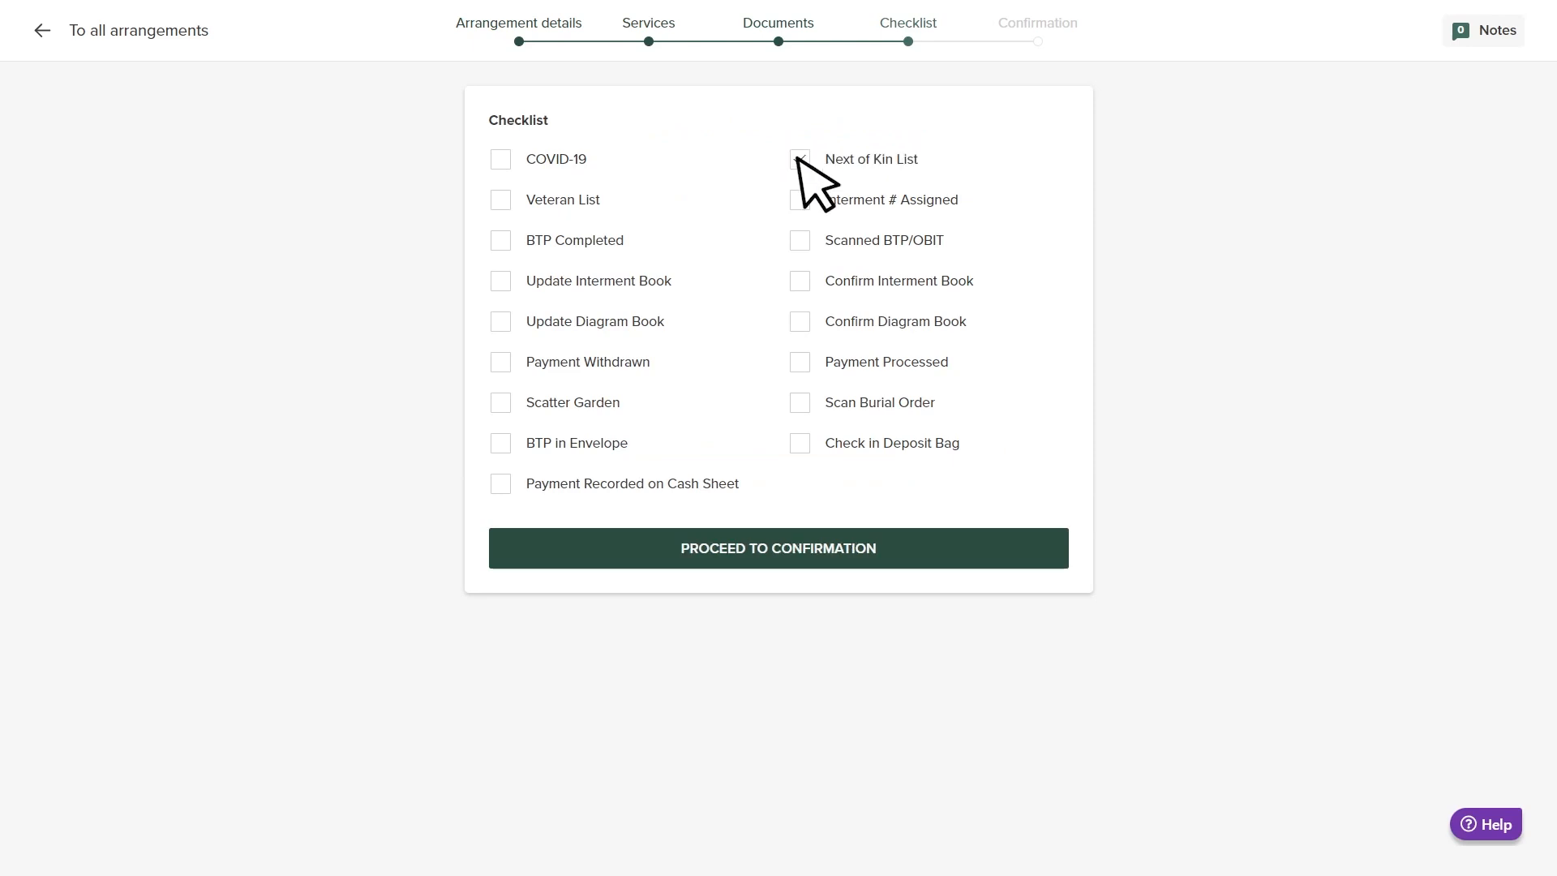
click(798, 200)
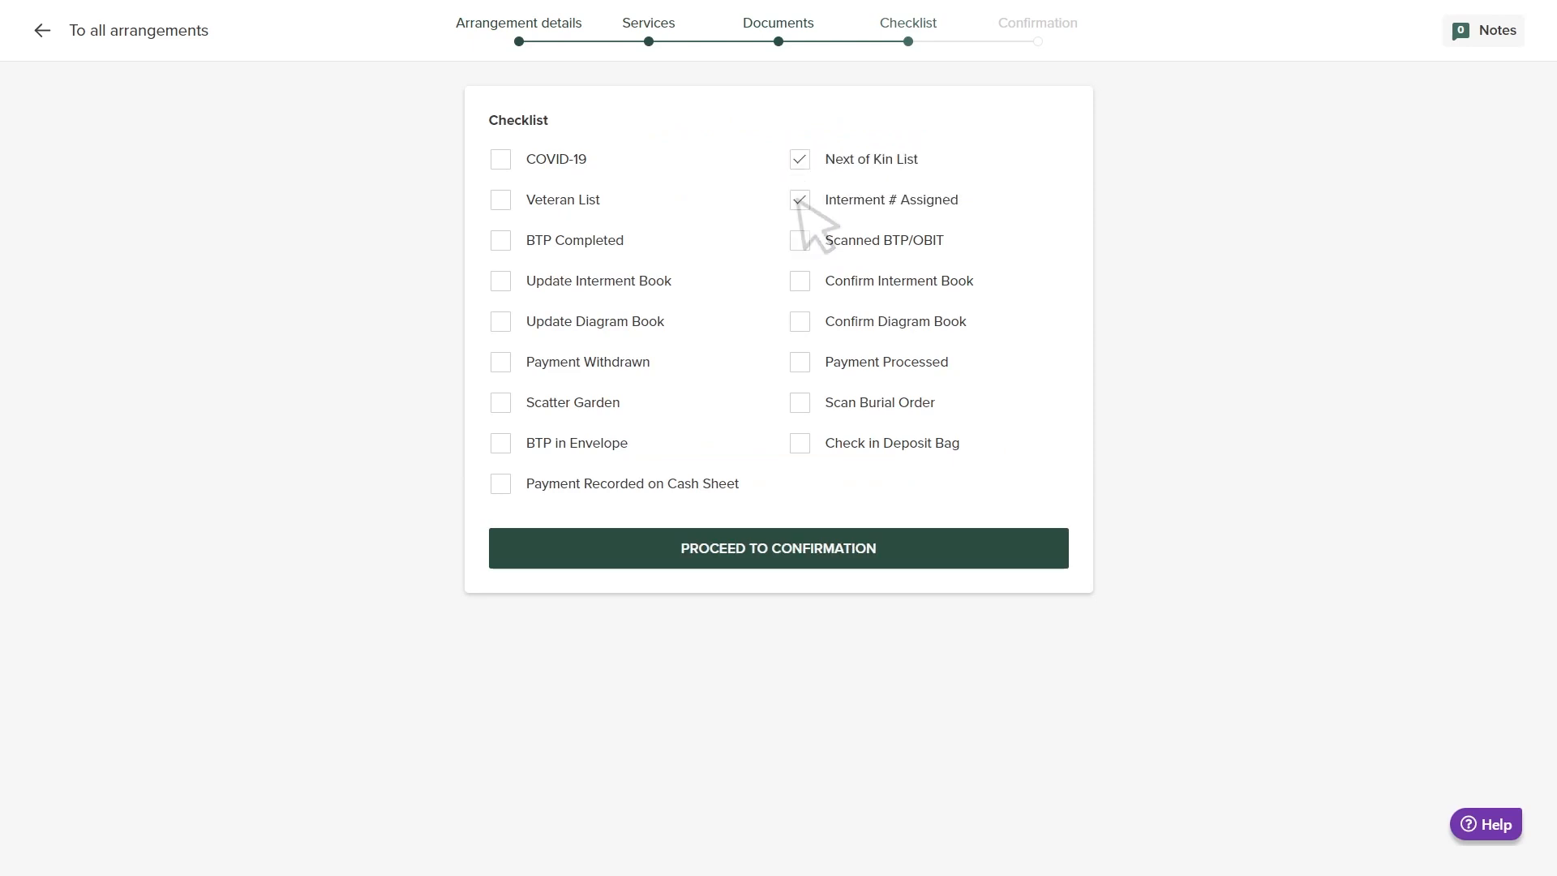
Proceed to confirmation, create the interment arrangement and return to the list of all arrangements
click(900, 554)
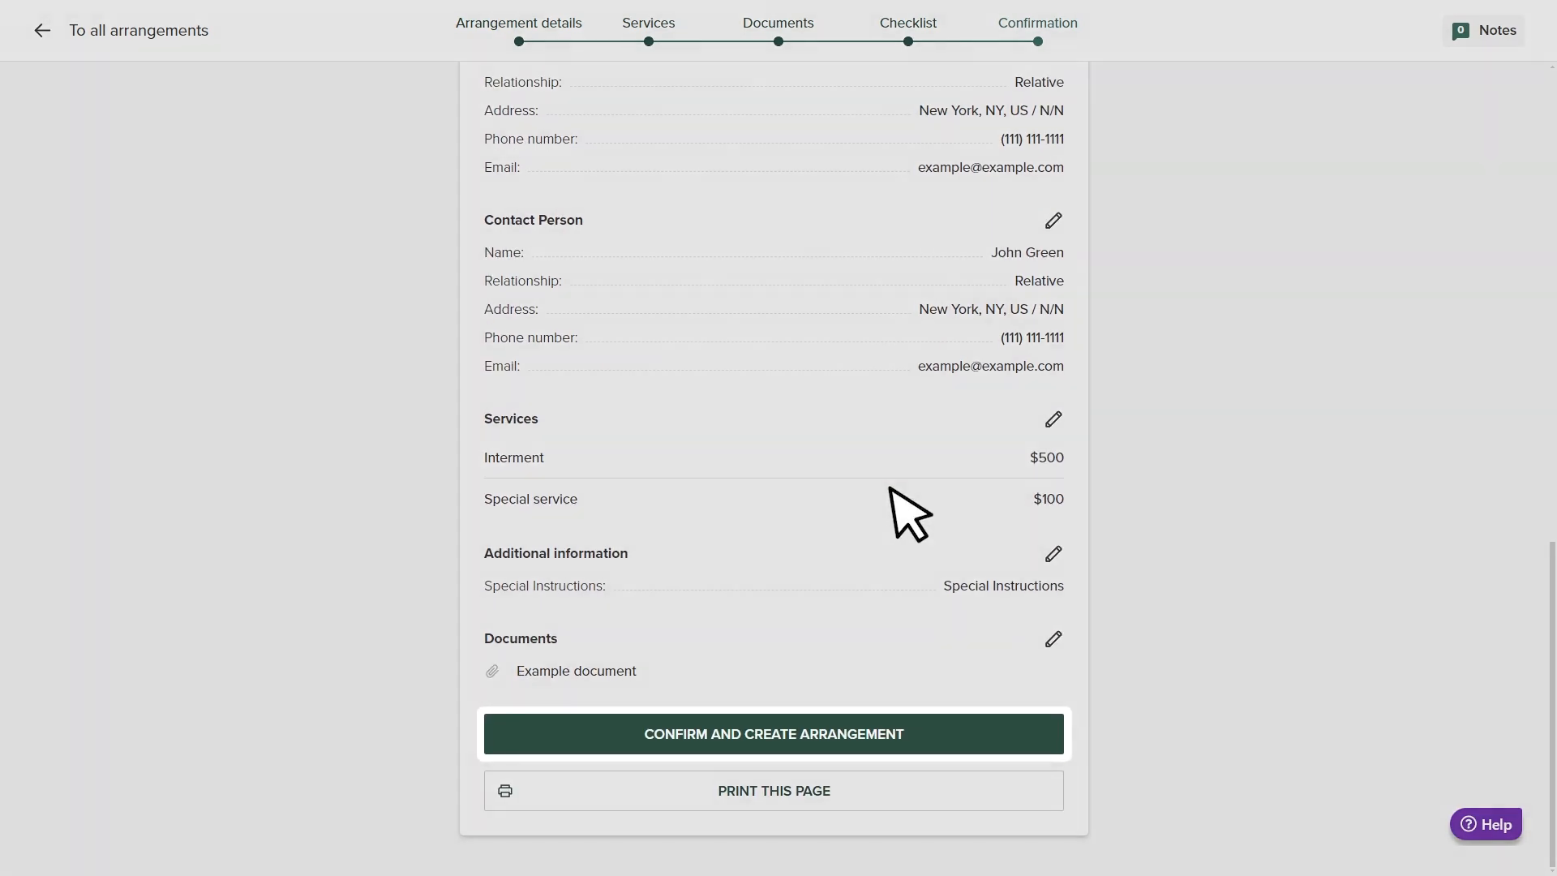
click(928, 740)
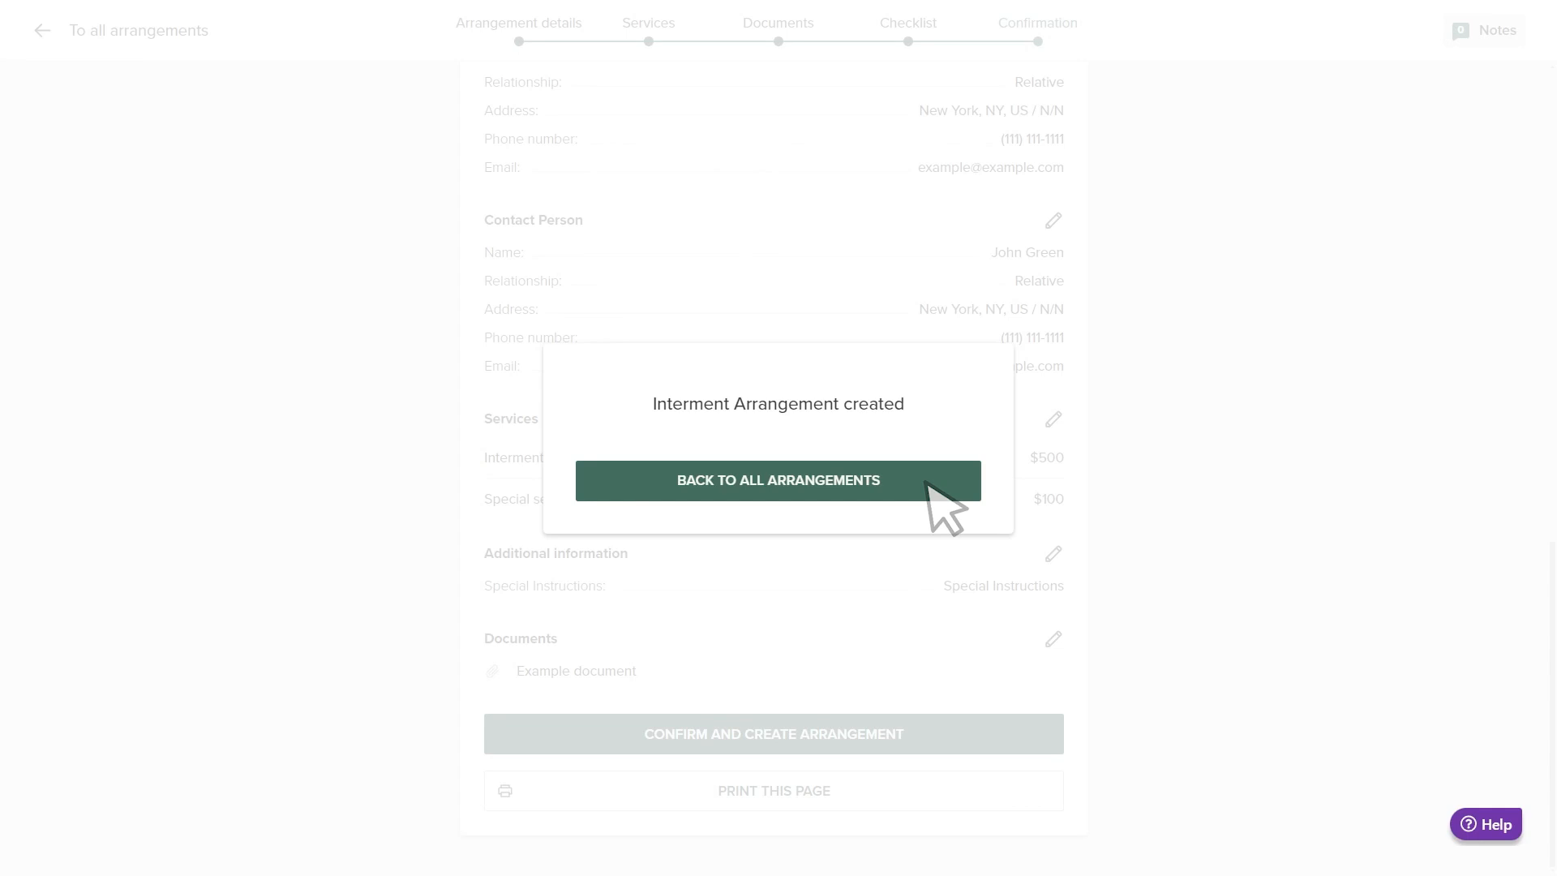
click(928, 484)
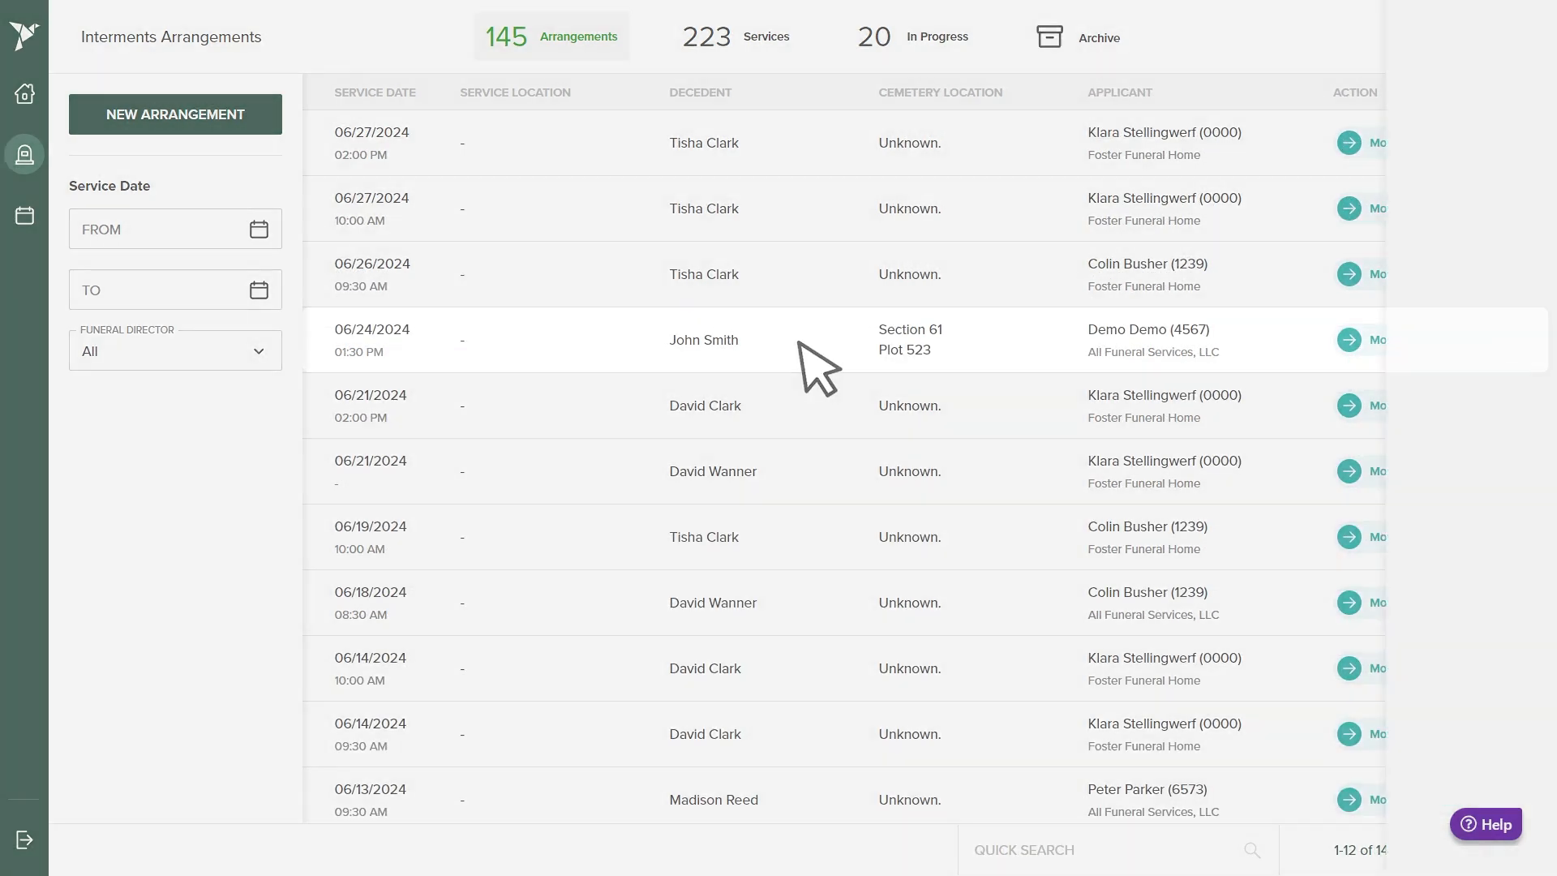
Open the 06/24/2024 arrangement for Section 61, Plot 523 and post the note "Example note" in its summary
click(799, 343)
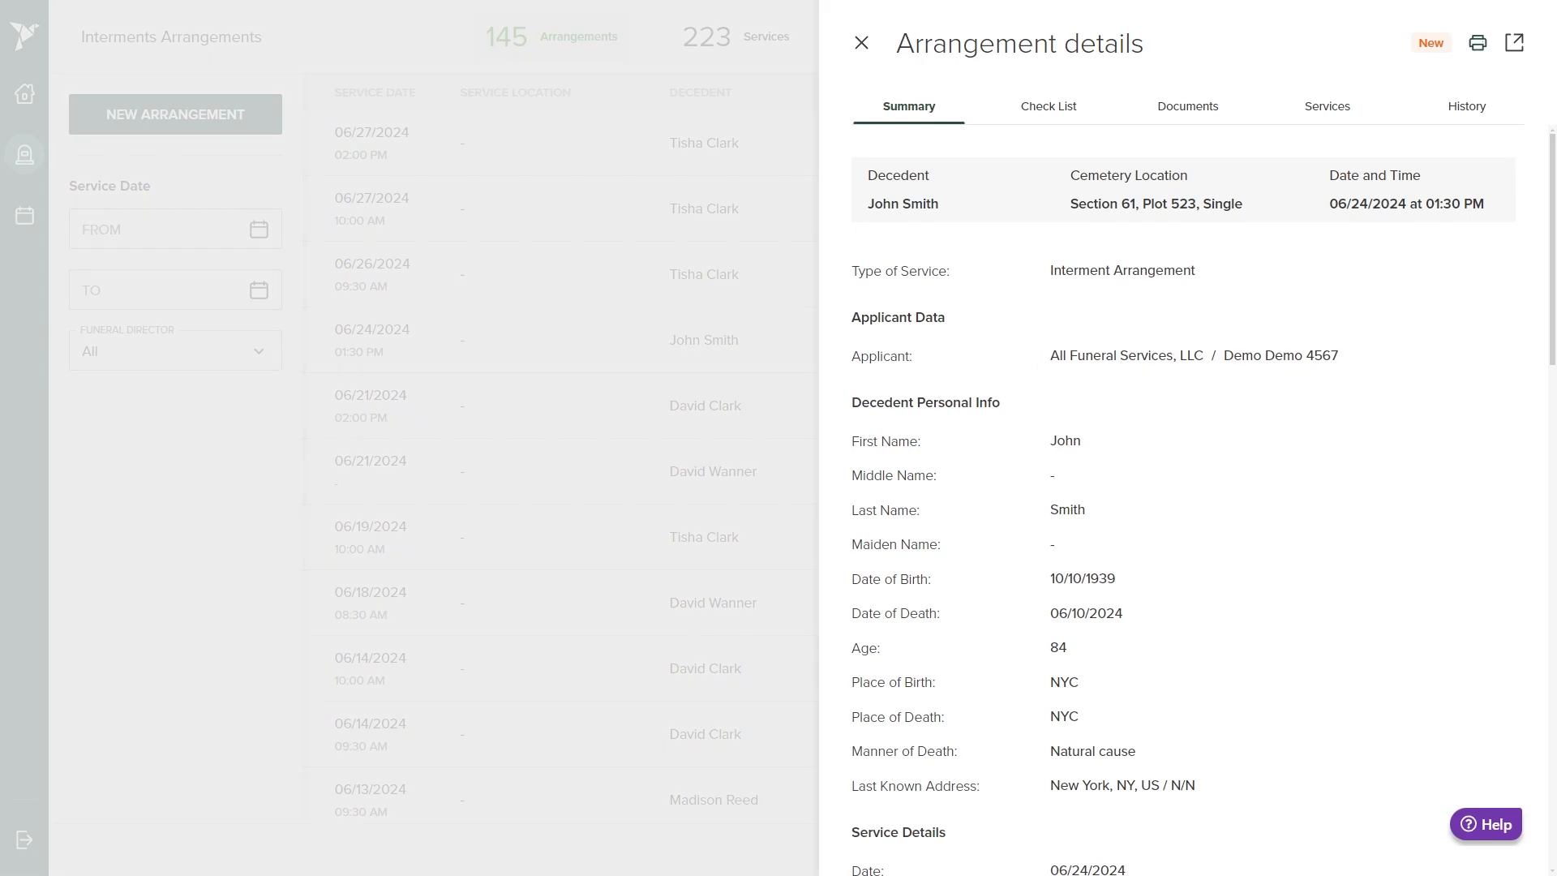
scroll(1493, 349, down, 5)
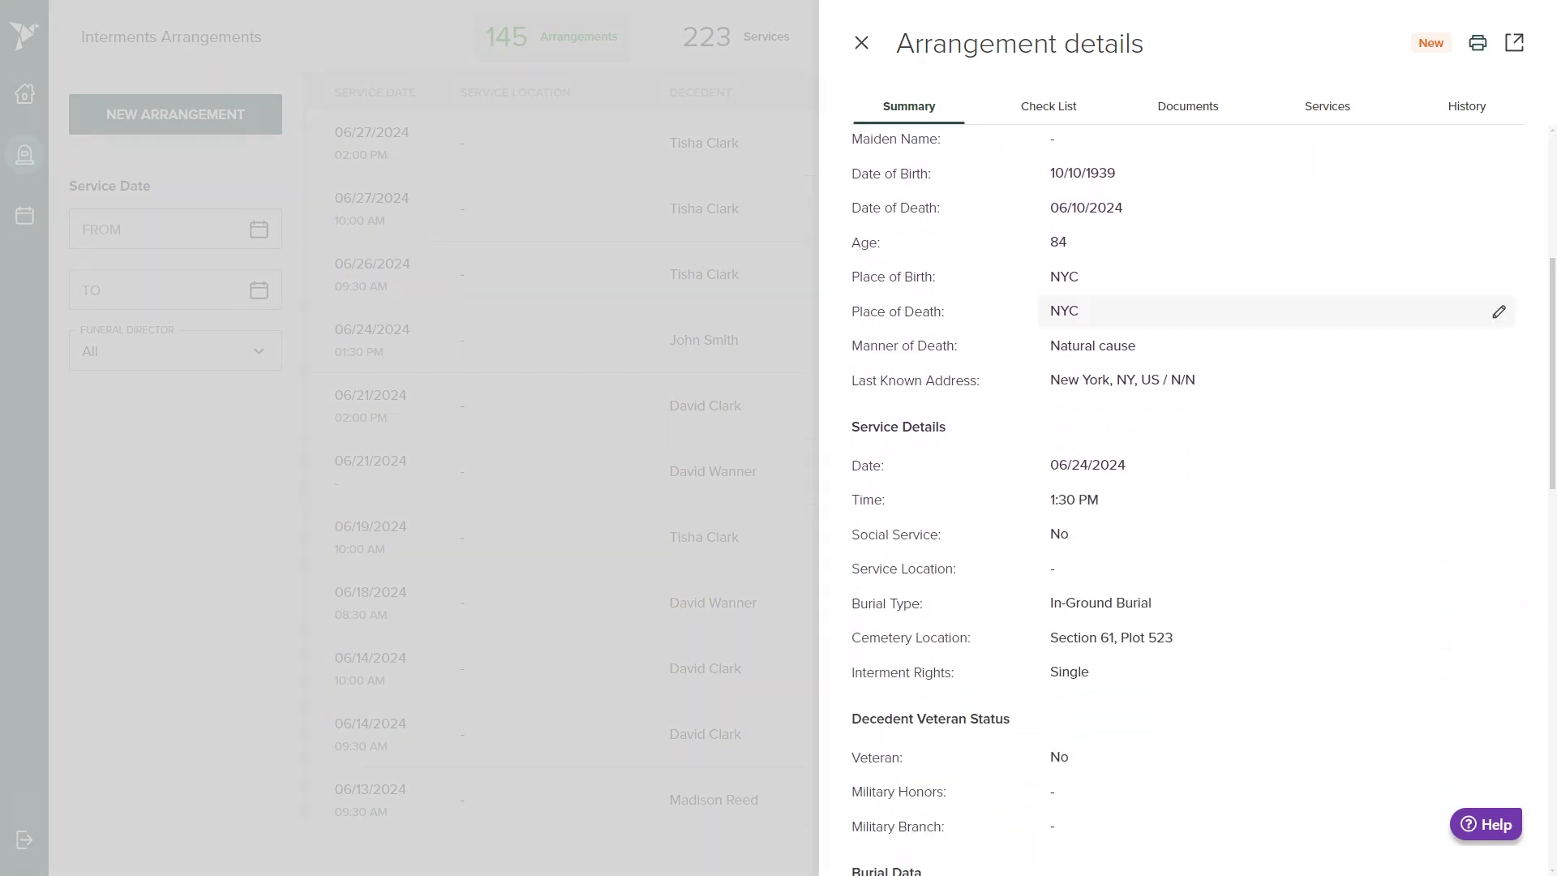
scroll(1297, 324, down, 7)
scroll(1498, 333, down, 8)
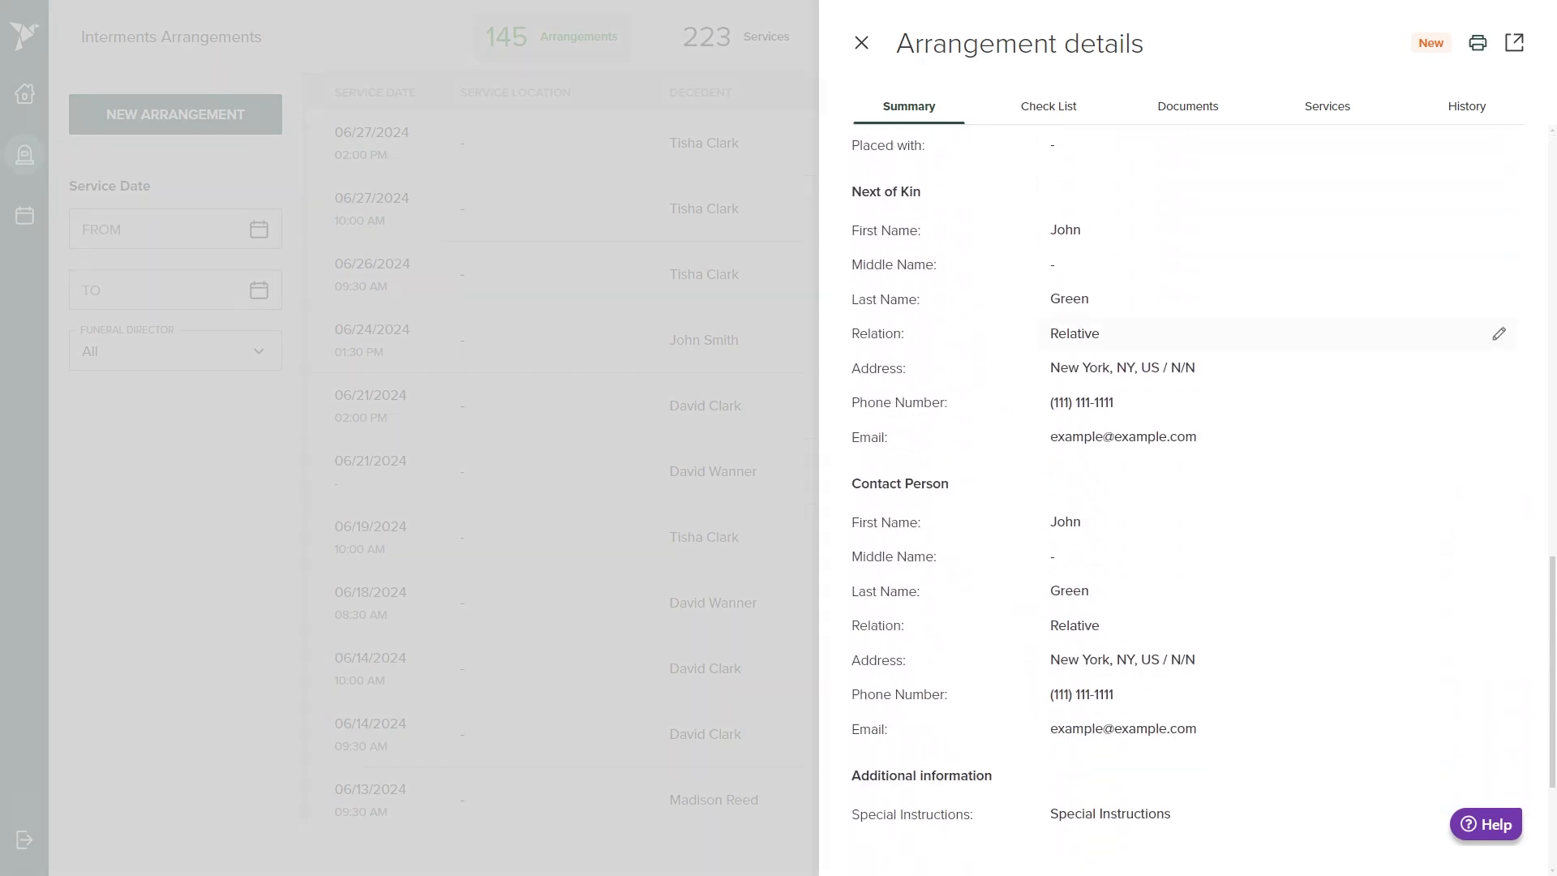
click(865, 670)
text(Example note)
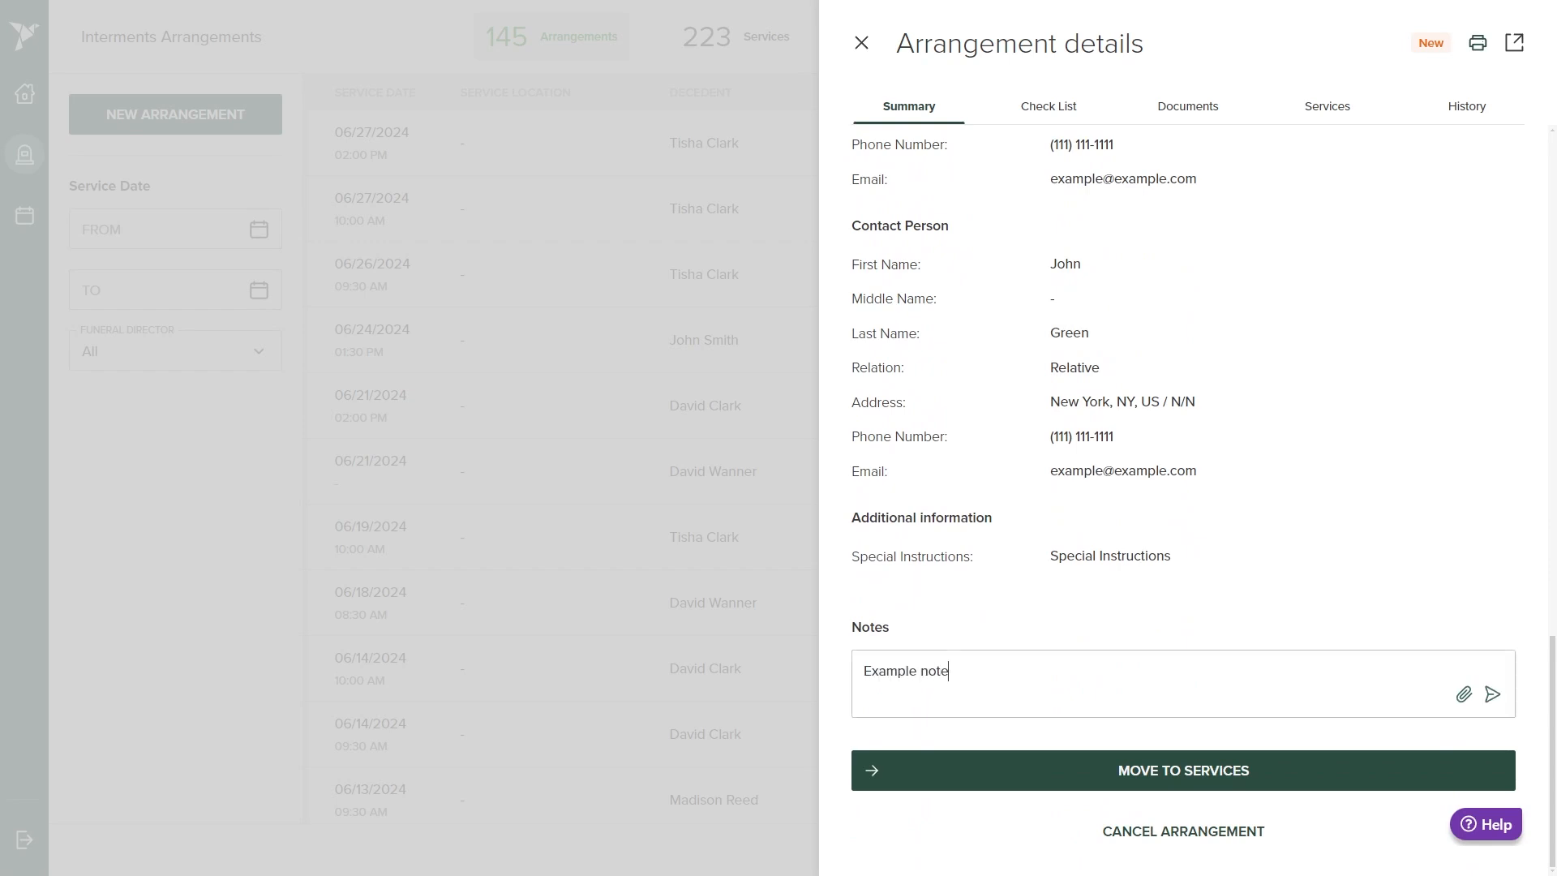
key(Return)
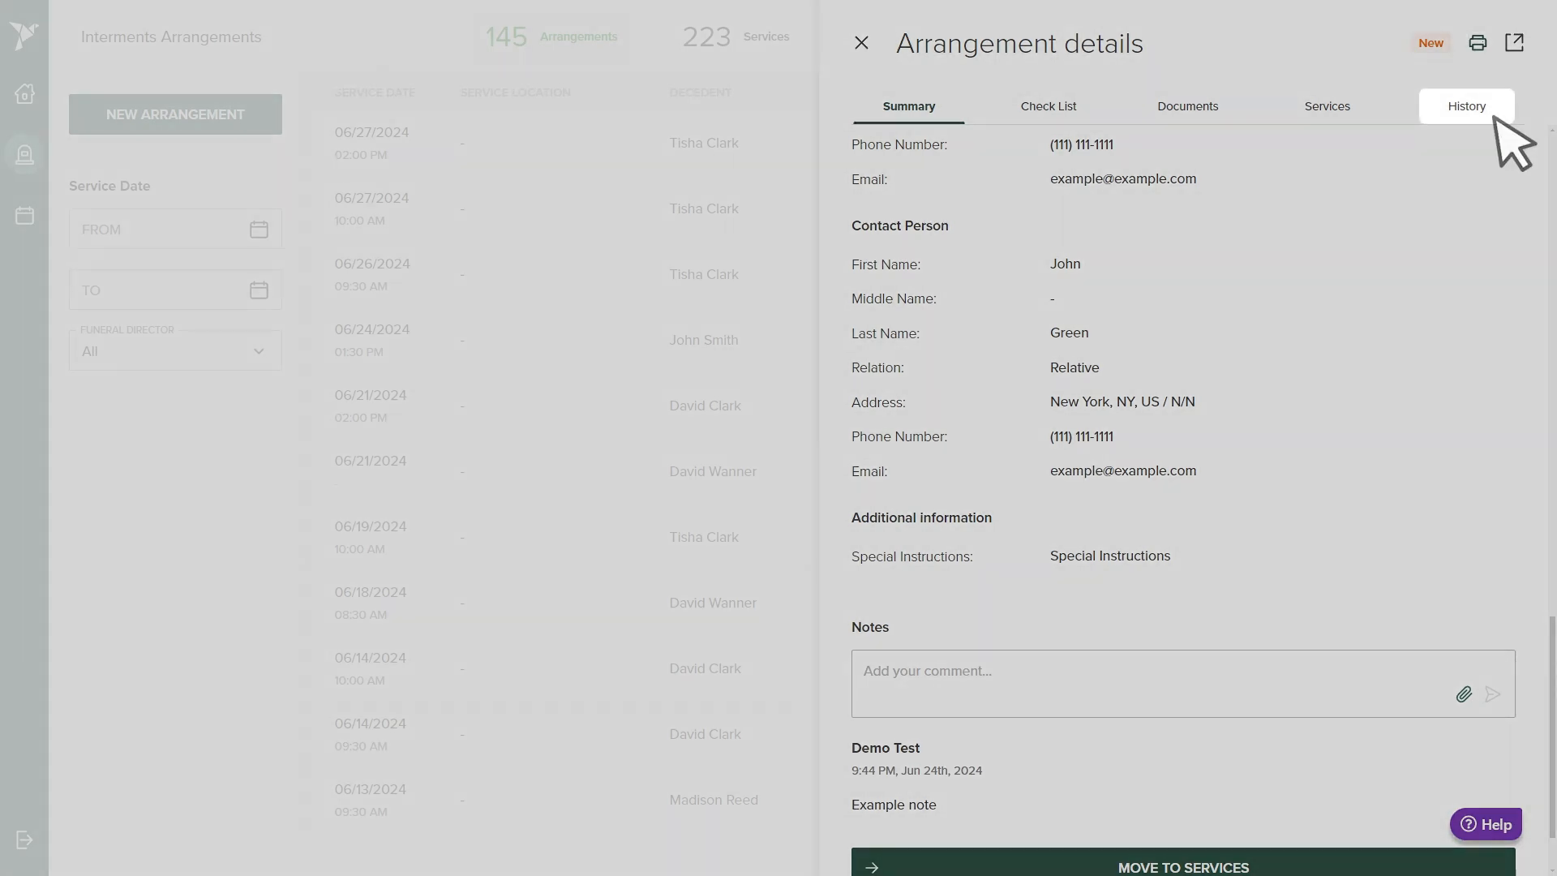
View the arrangement's history and edit the decedent's first name in the summary
click(1494, 116)
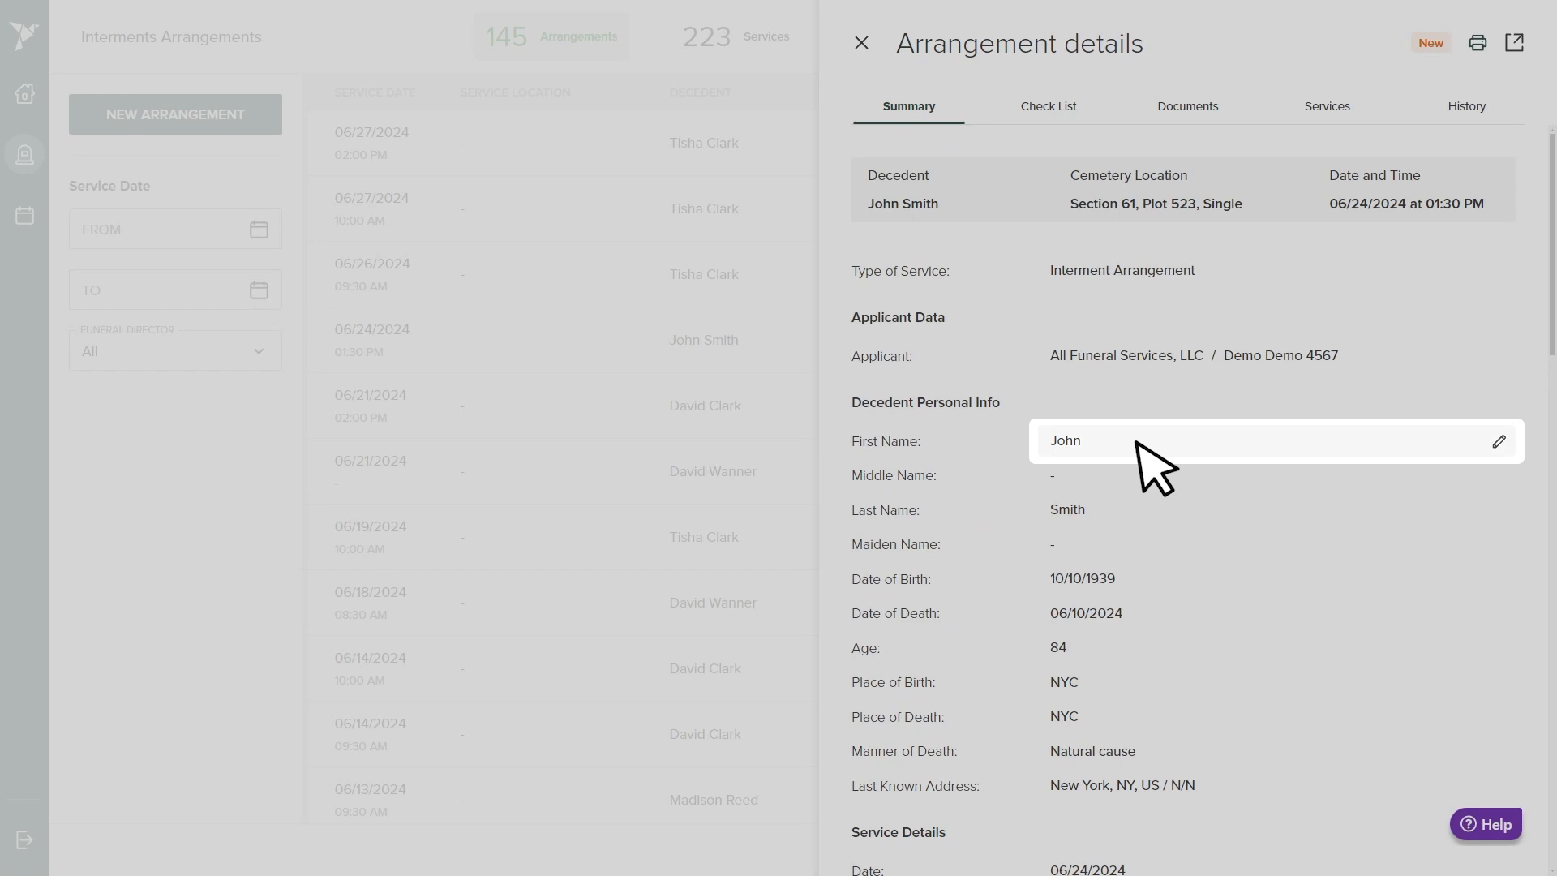
click(1136, 443)
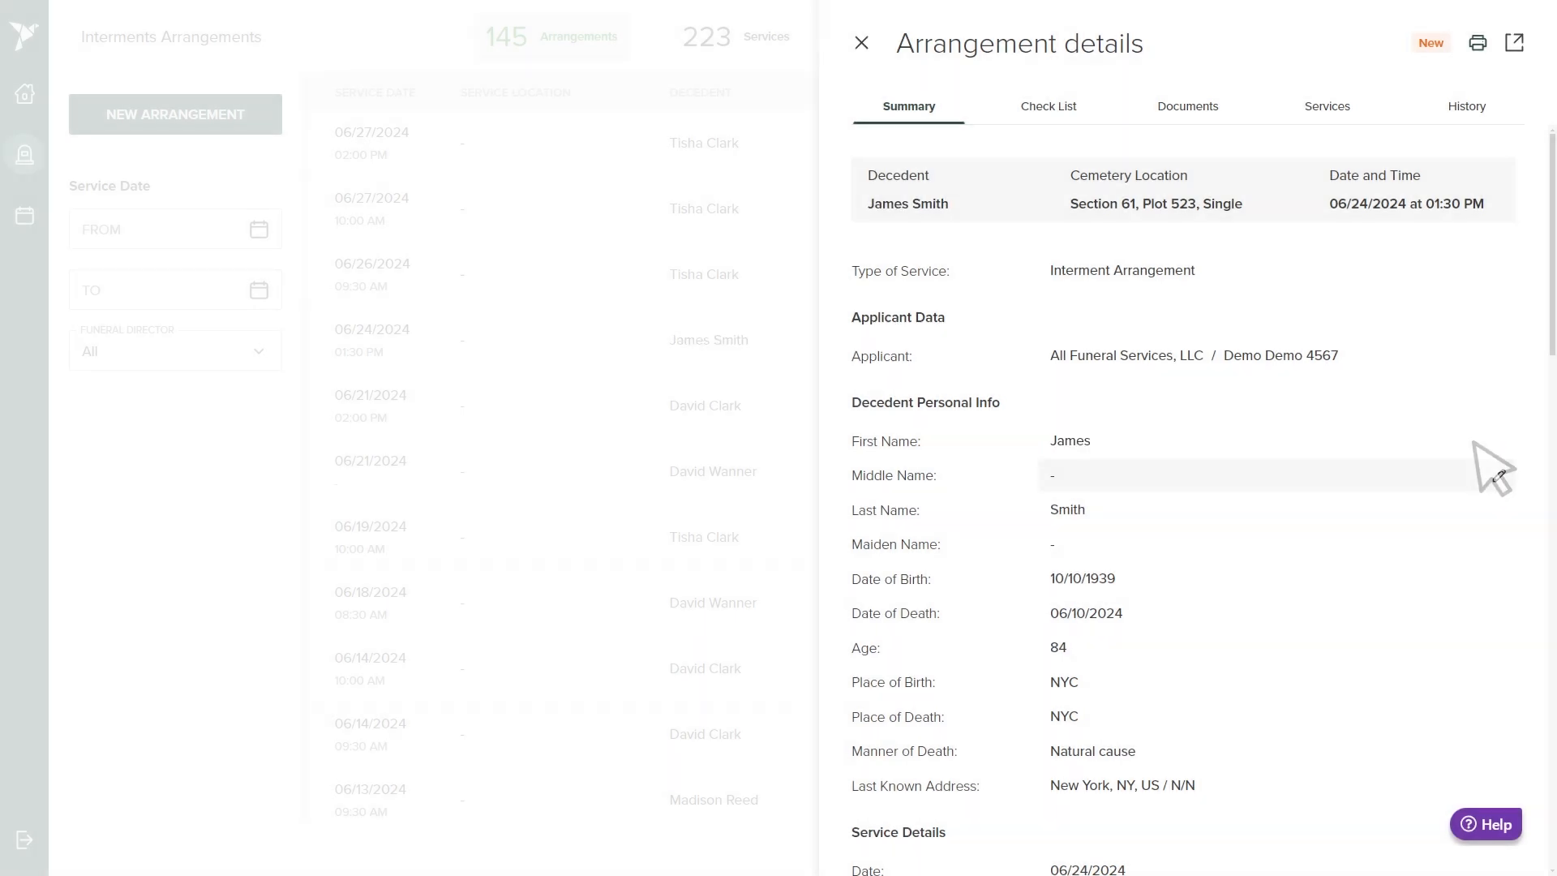
Close the arrangement details and move the 06/24/2024 arrangement for Section 61, Plot 523 to Services, confirming the move
scroll(1184, 487, down, 15)
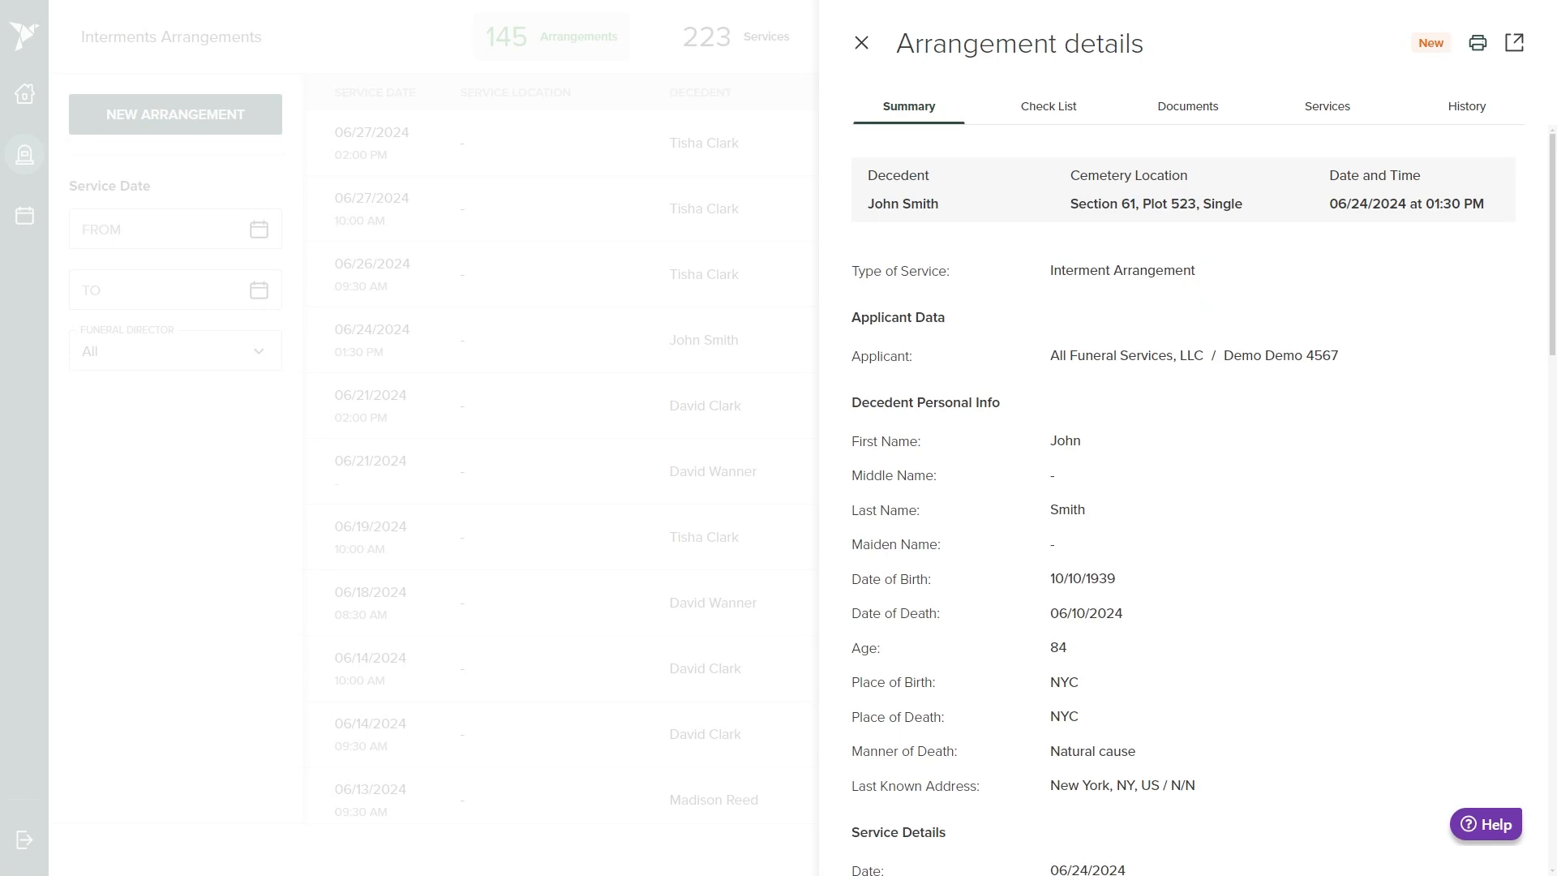
click(645, 294)
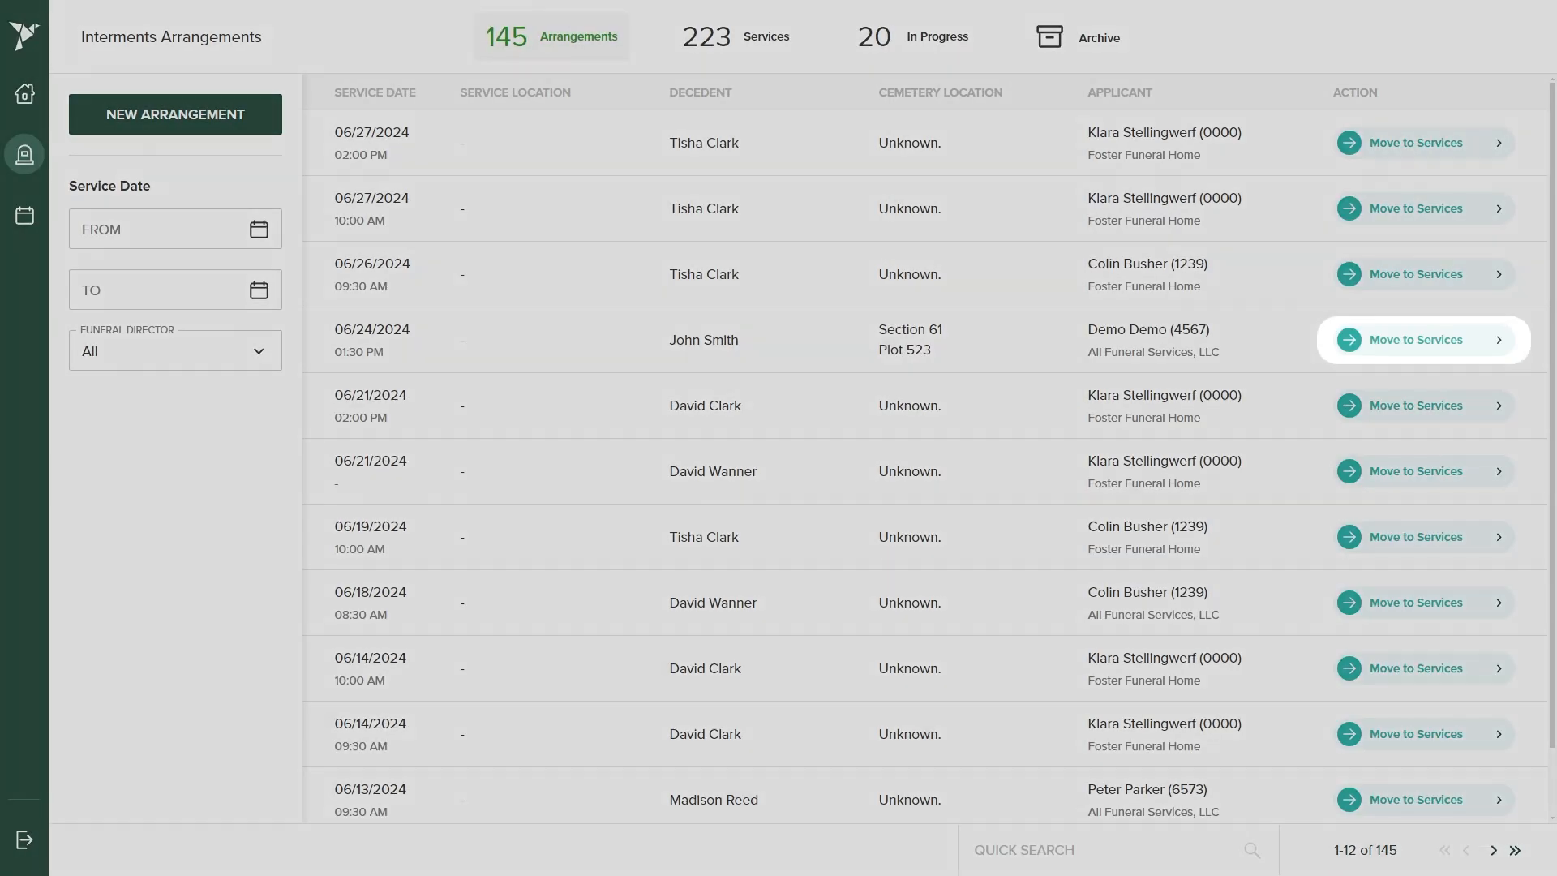
click(1447, 349)
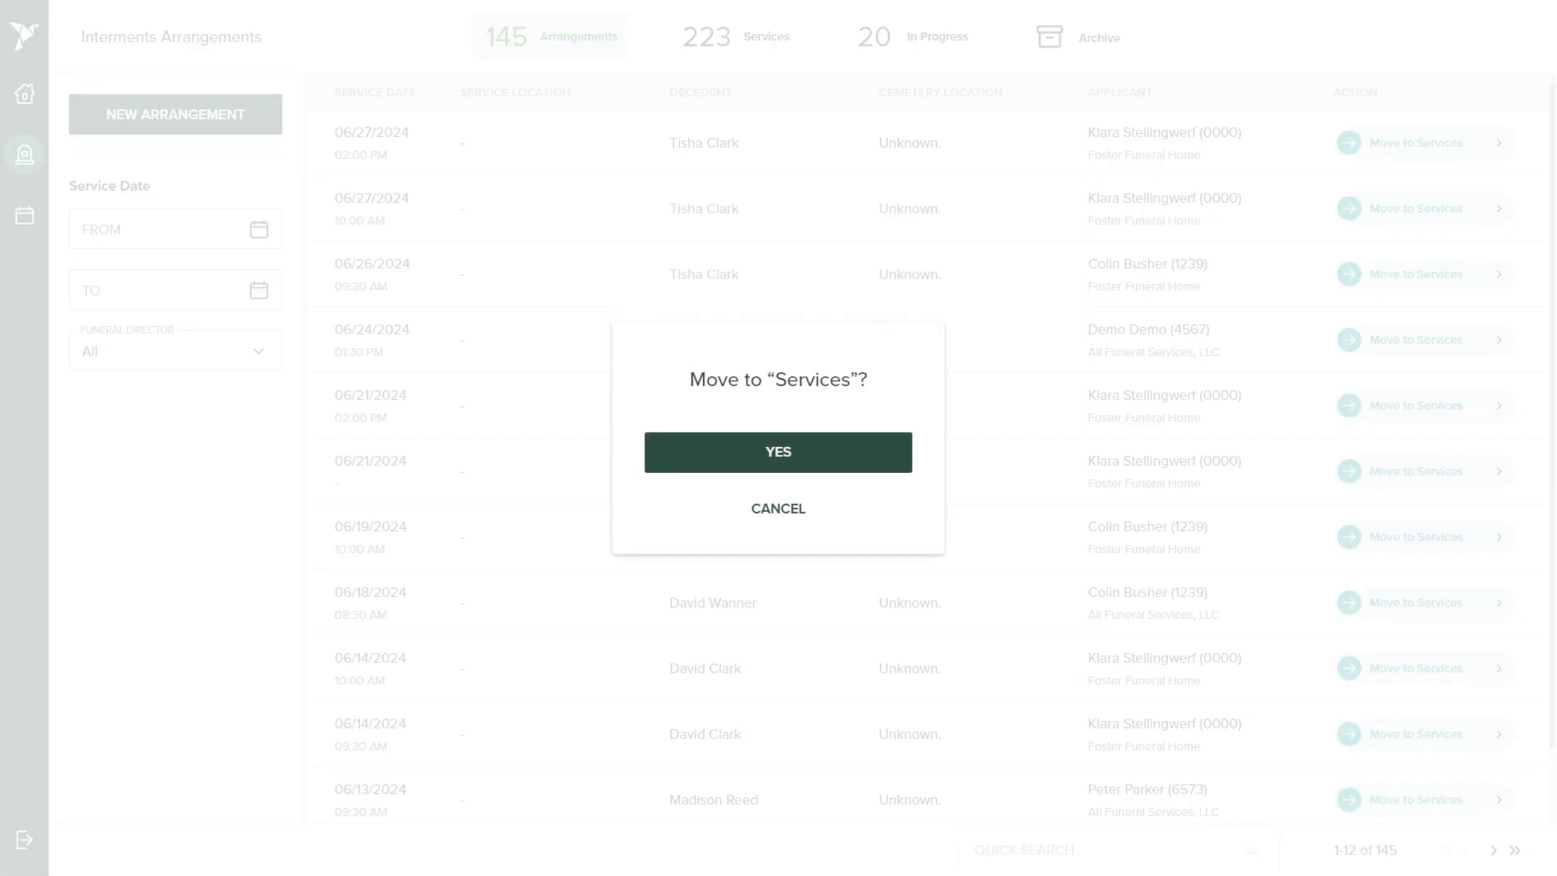
click(825, 449)
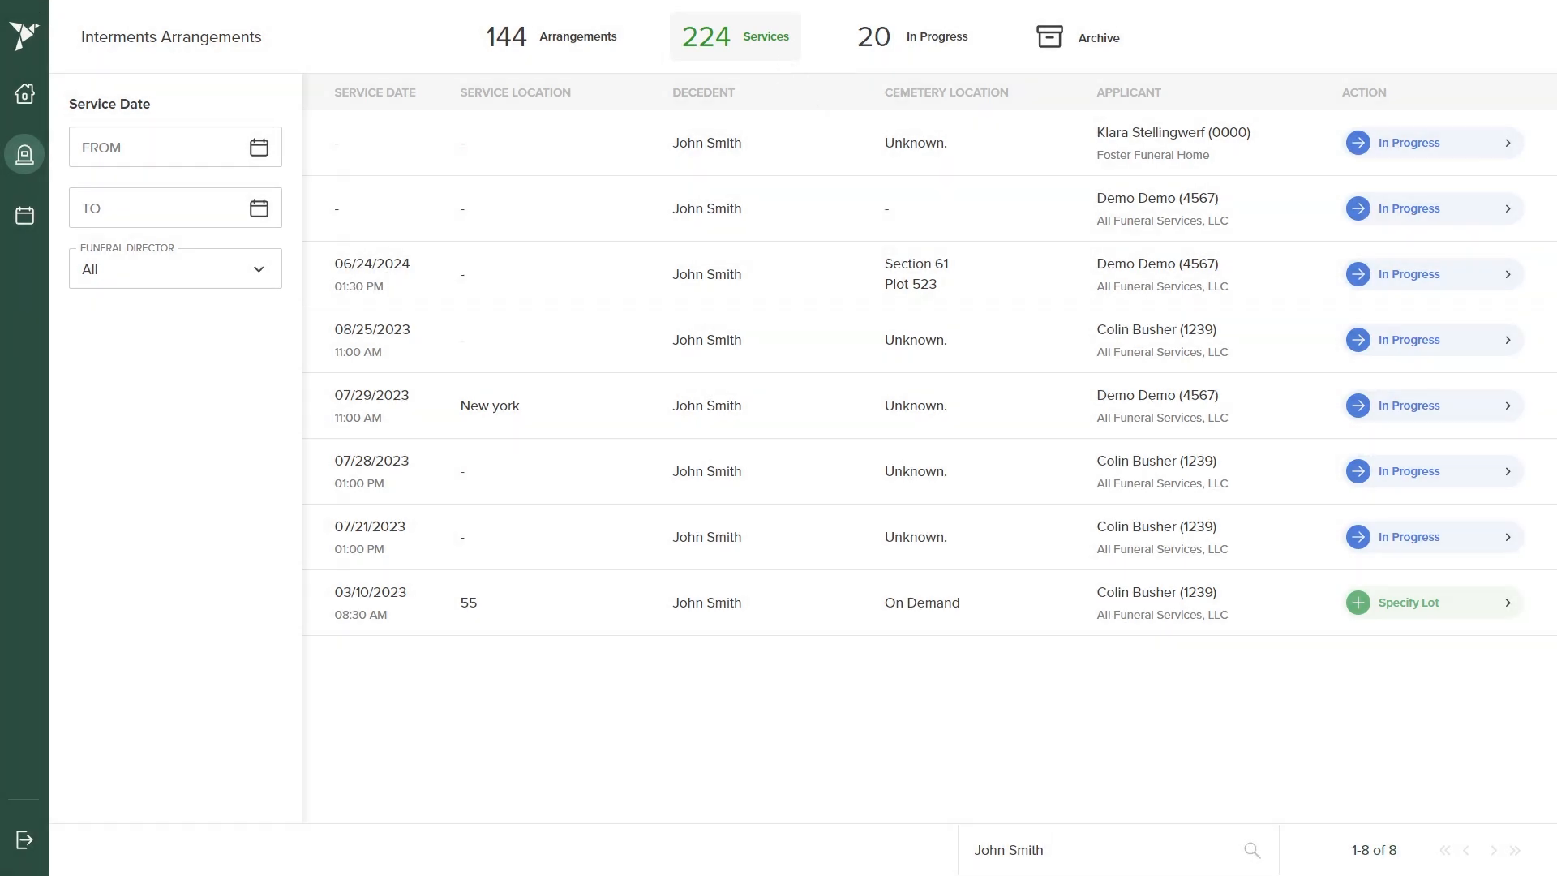
Open the 06/24/2024 arrangement for Section 61, Plot 523 among the services and advance it to In Progress
click(1161, 274)
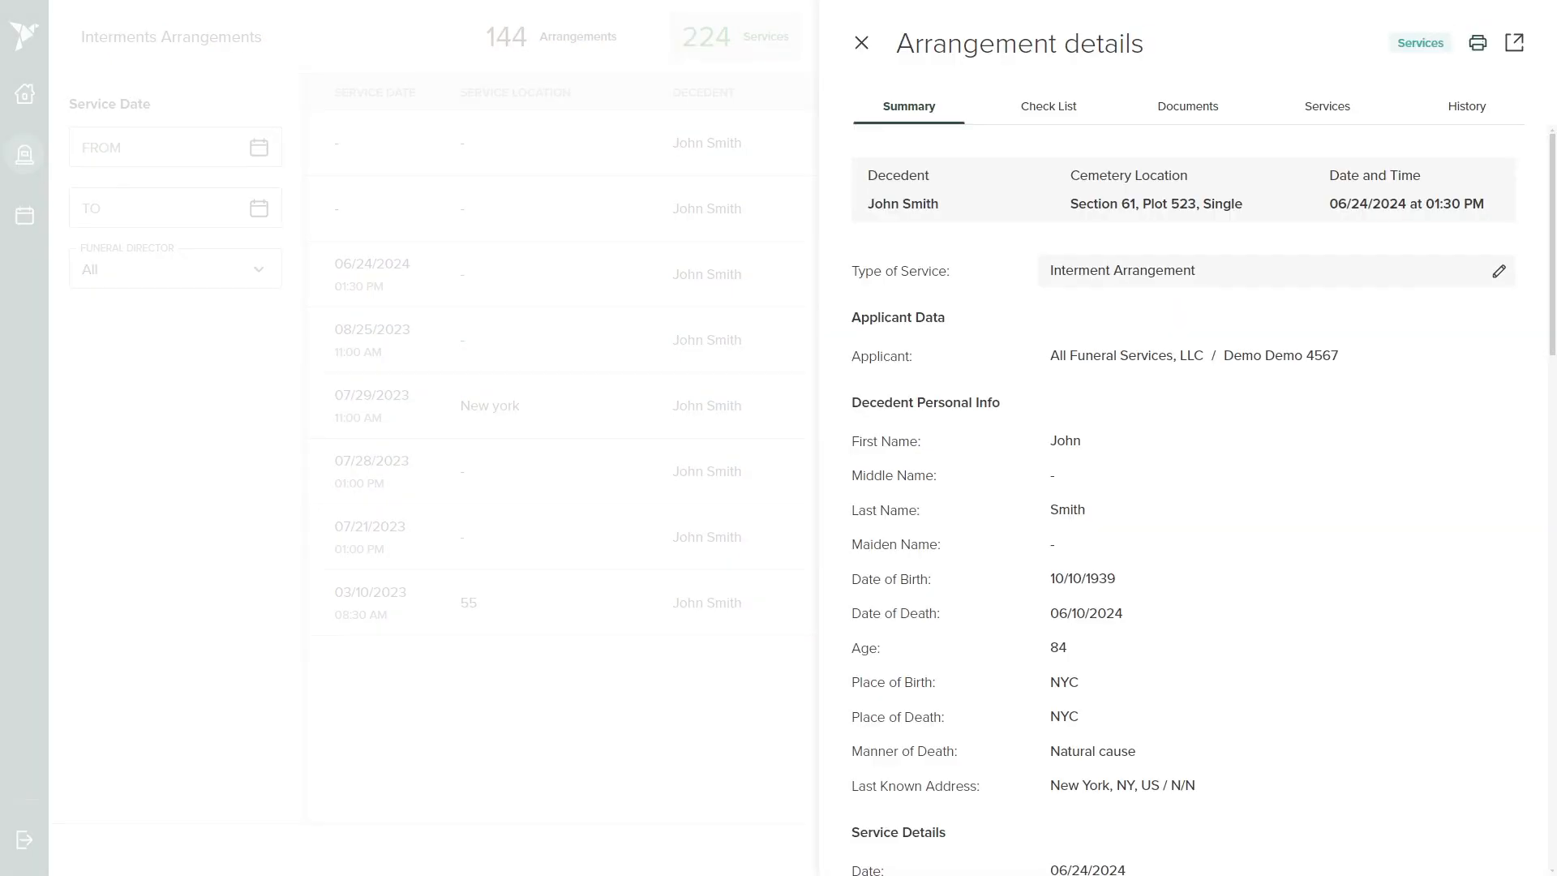
scroll(1183, 486, down, 10)
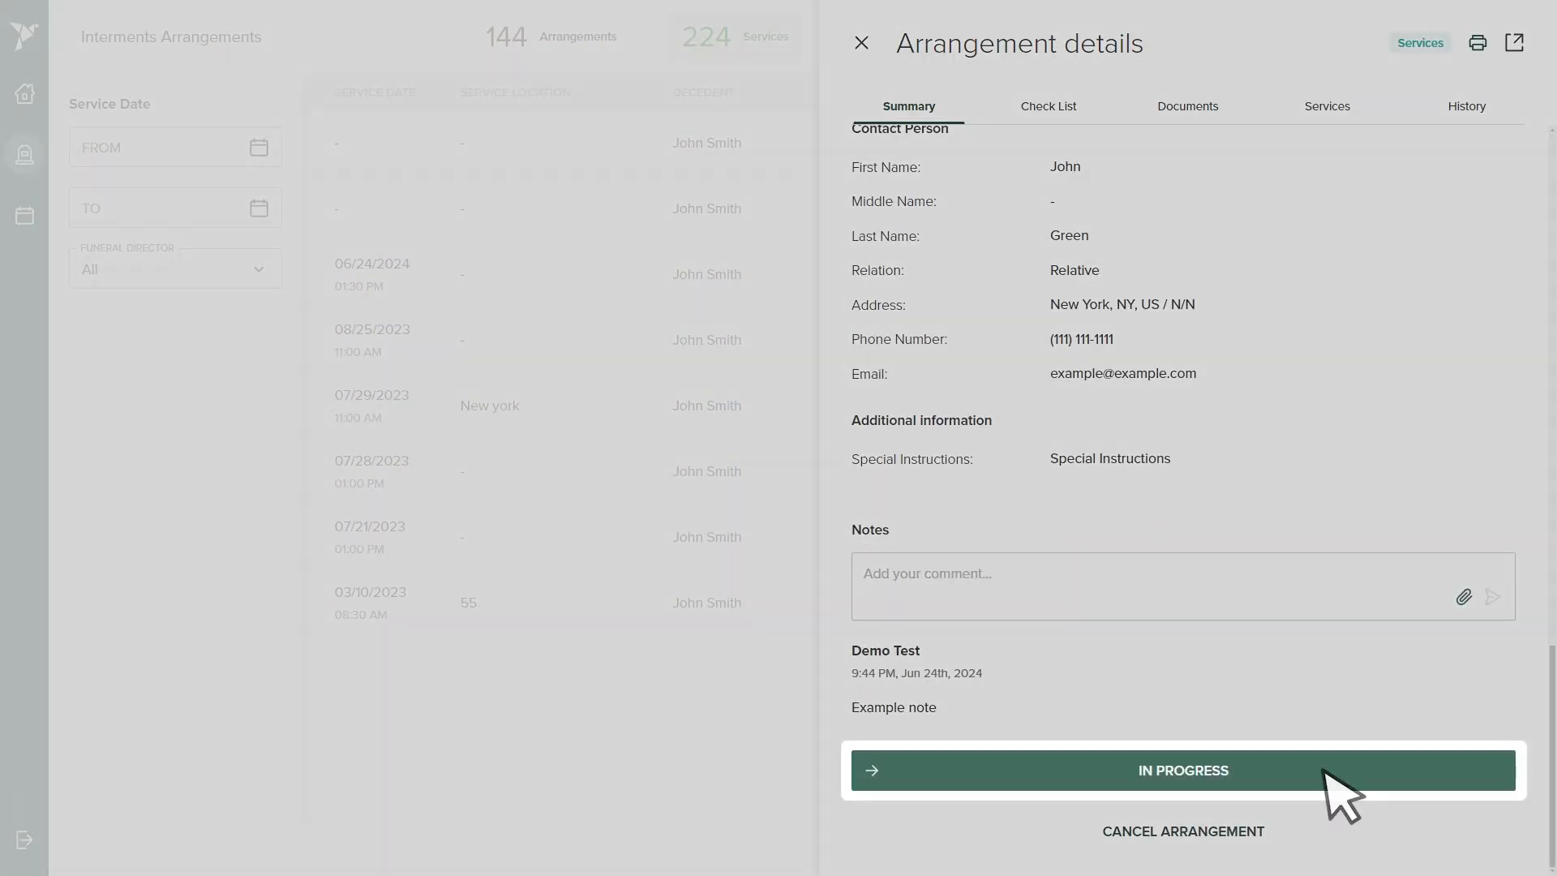
click(1326, 774)
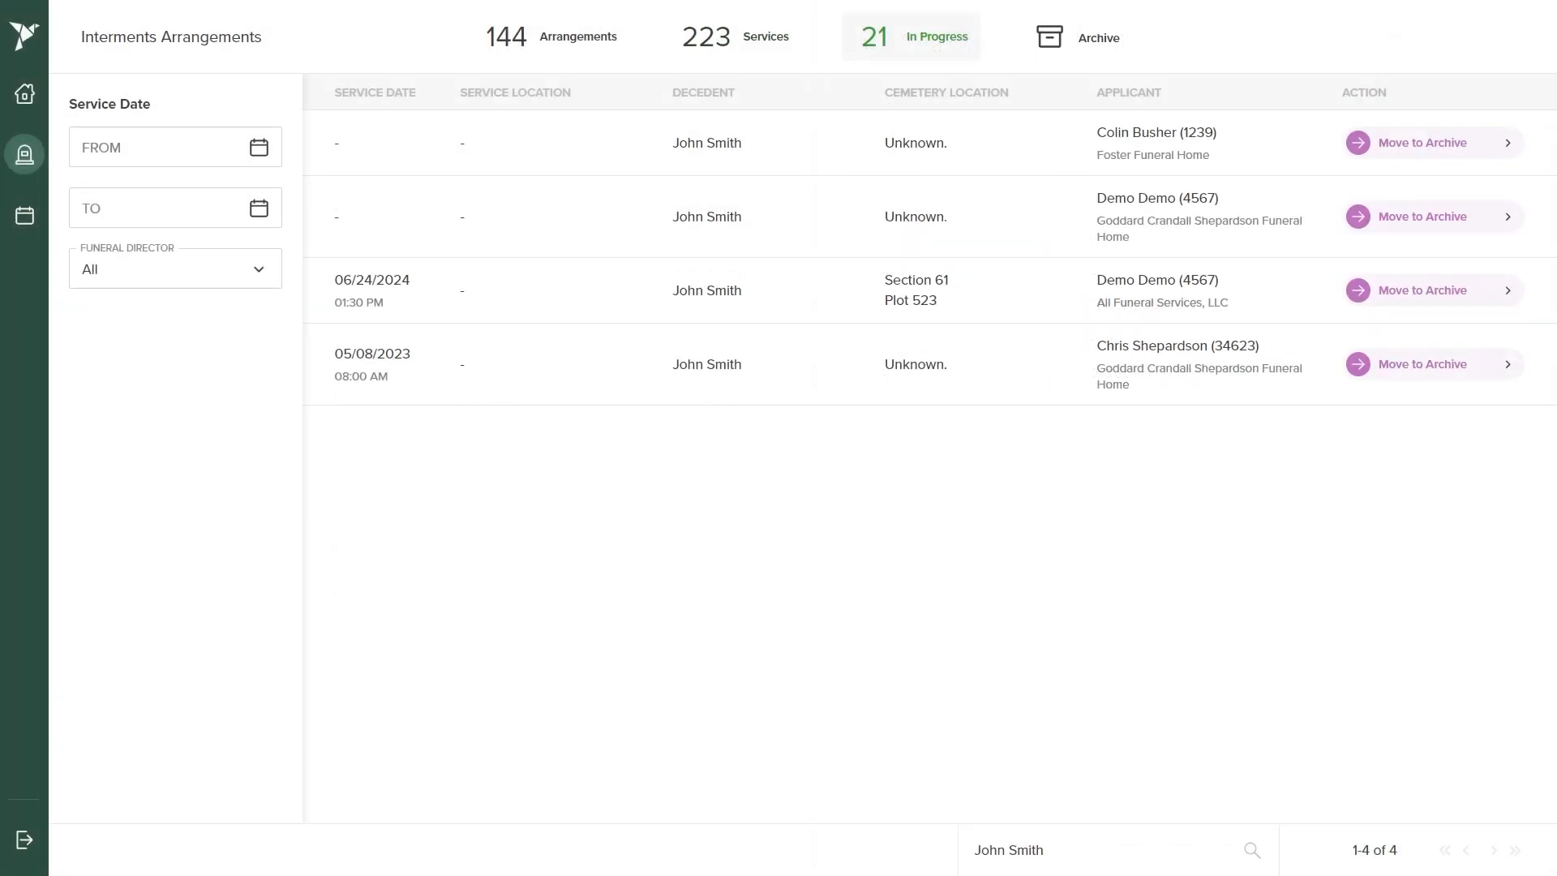
Open the in-progress 06/24/2024 arrangement for Section 61, Plot 523 and move it to the archive
click(706, 291)
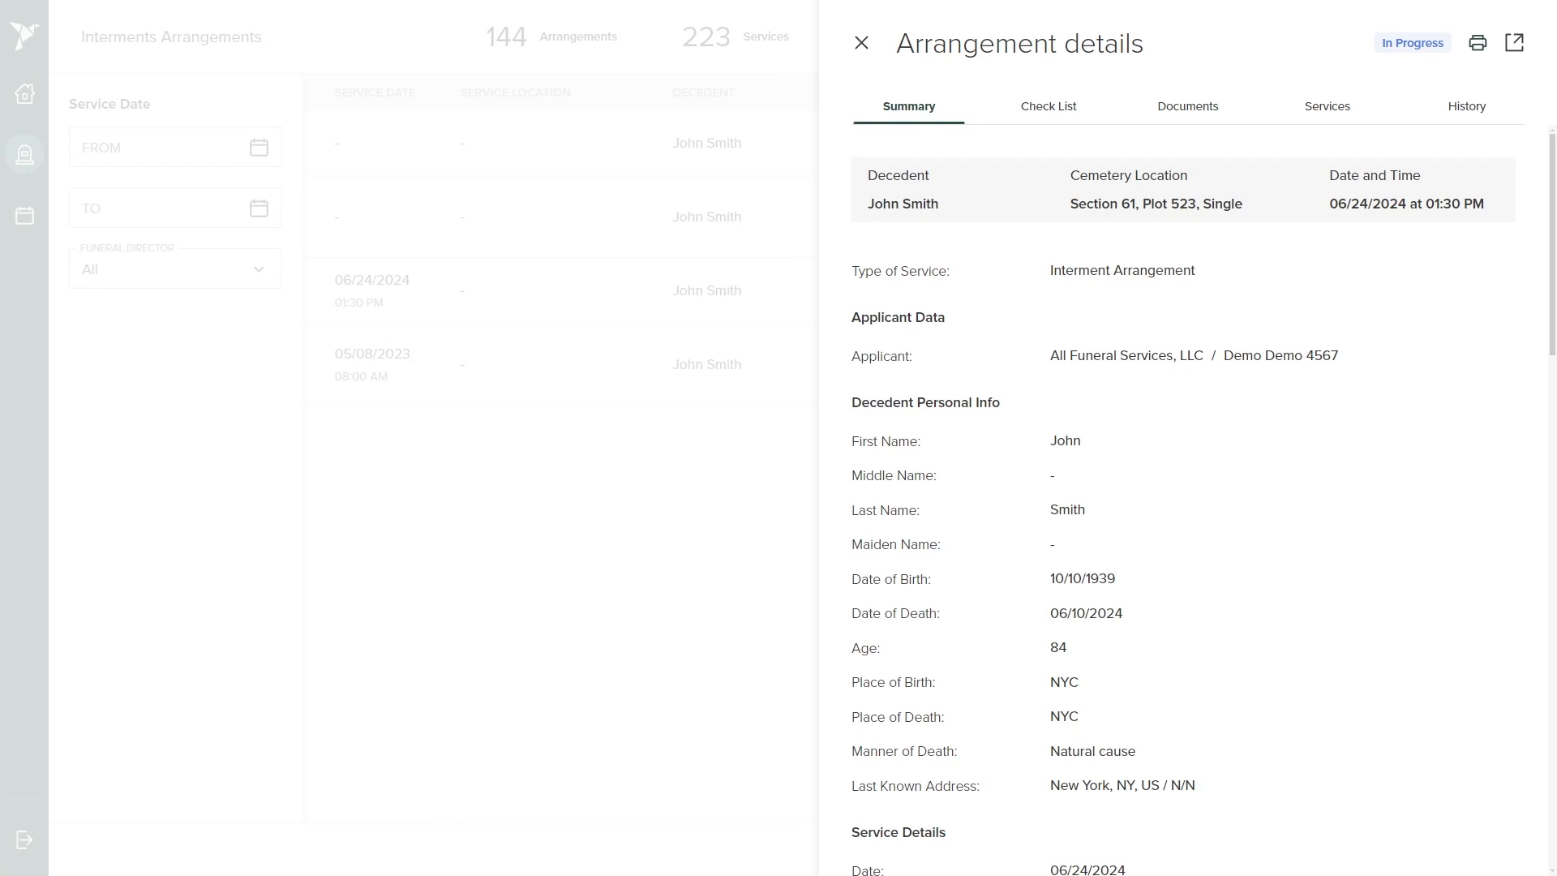
scroll(1182, 502, down, 15)
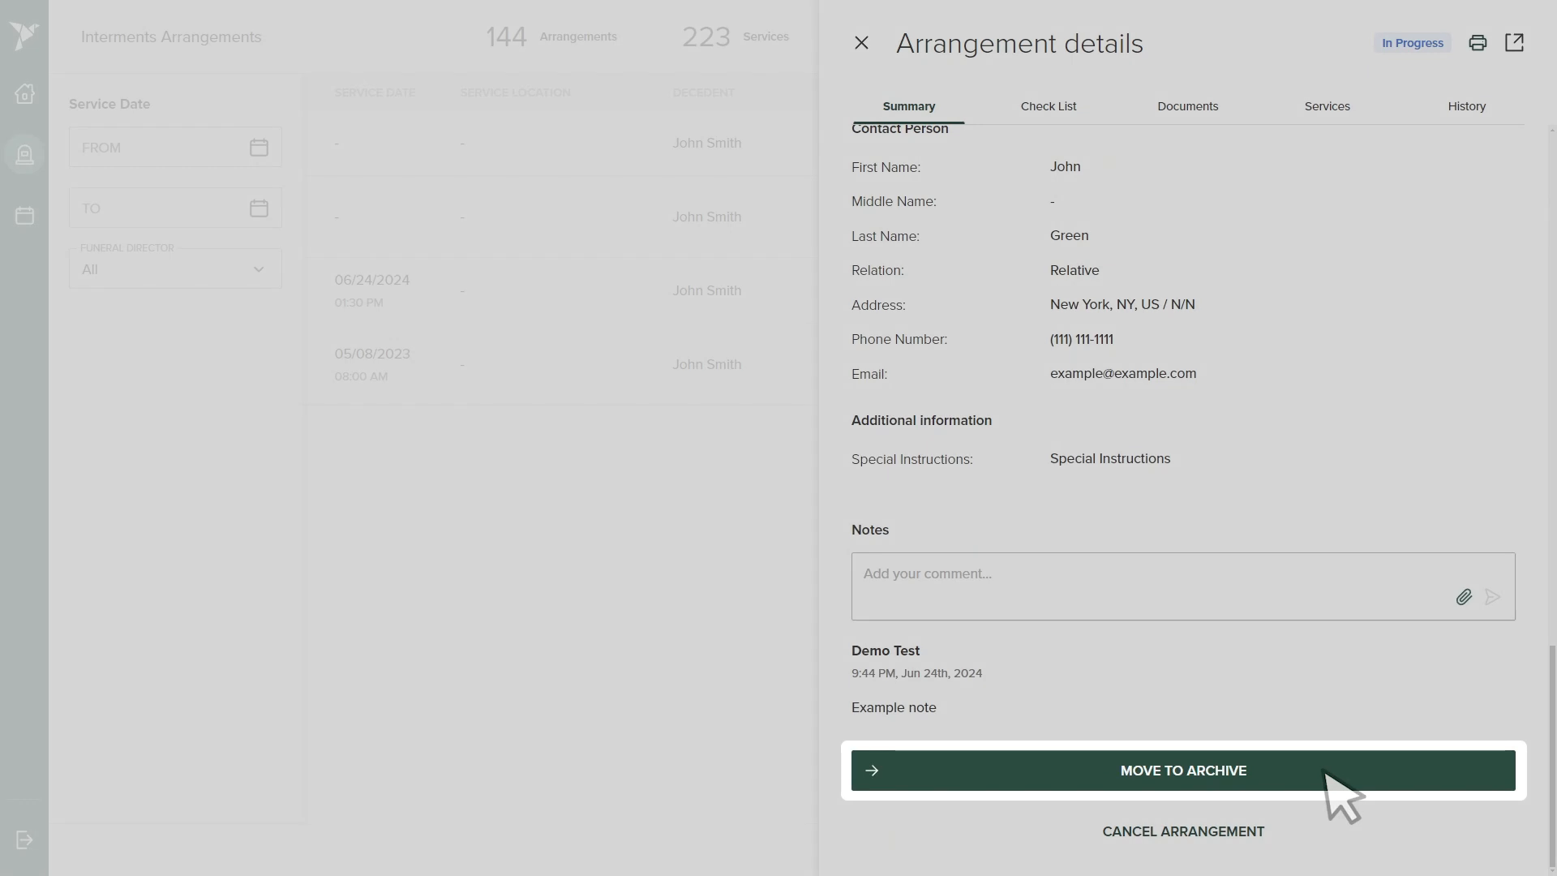
click(1341, 799)
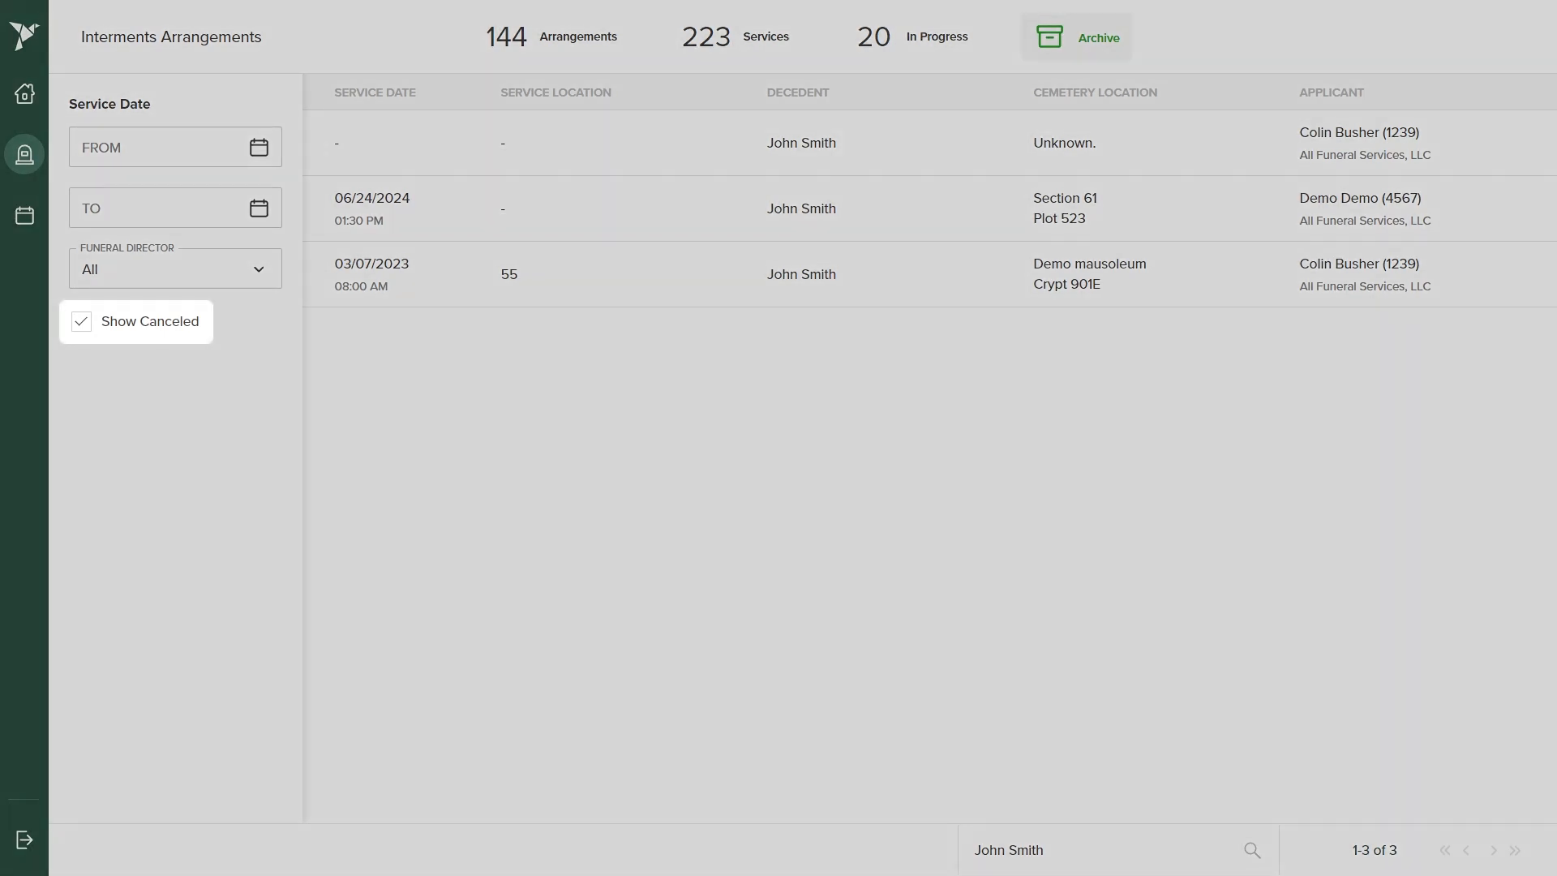
Toggle the archive's Show Canceled filter on and off, and go to the calendar of arrangements
click(82, 322)
click(81, 322)
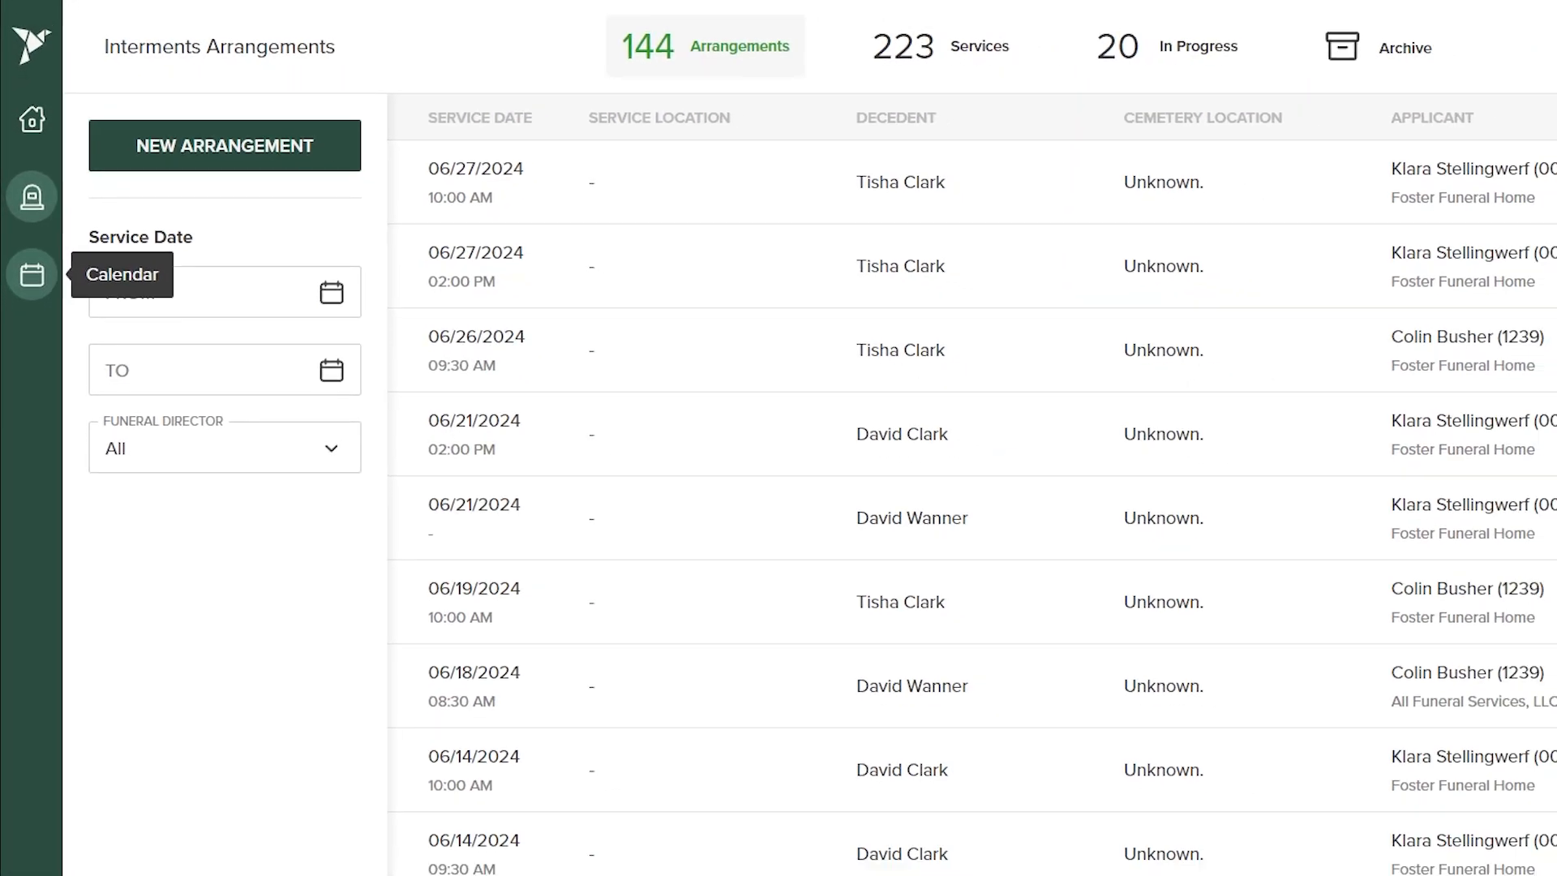
click(32, 274)
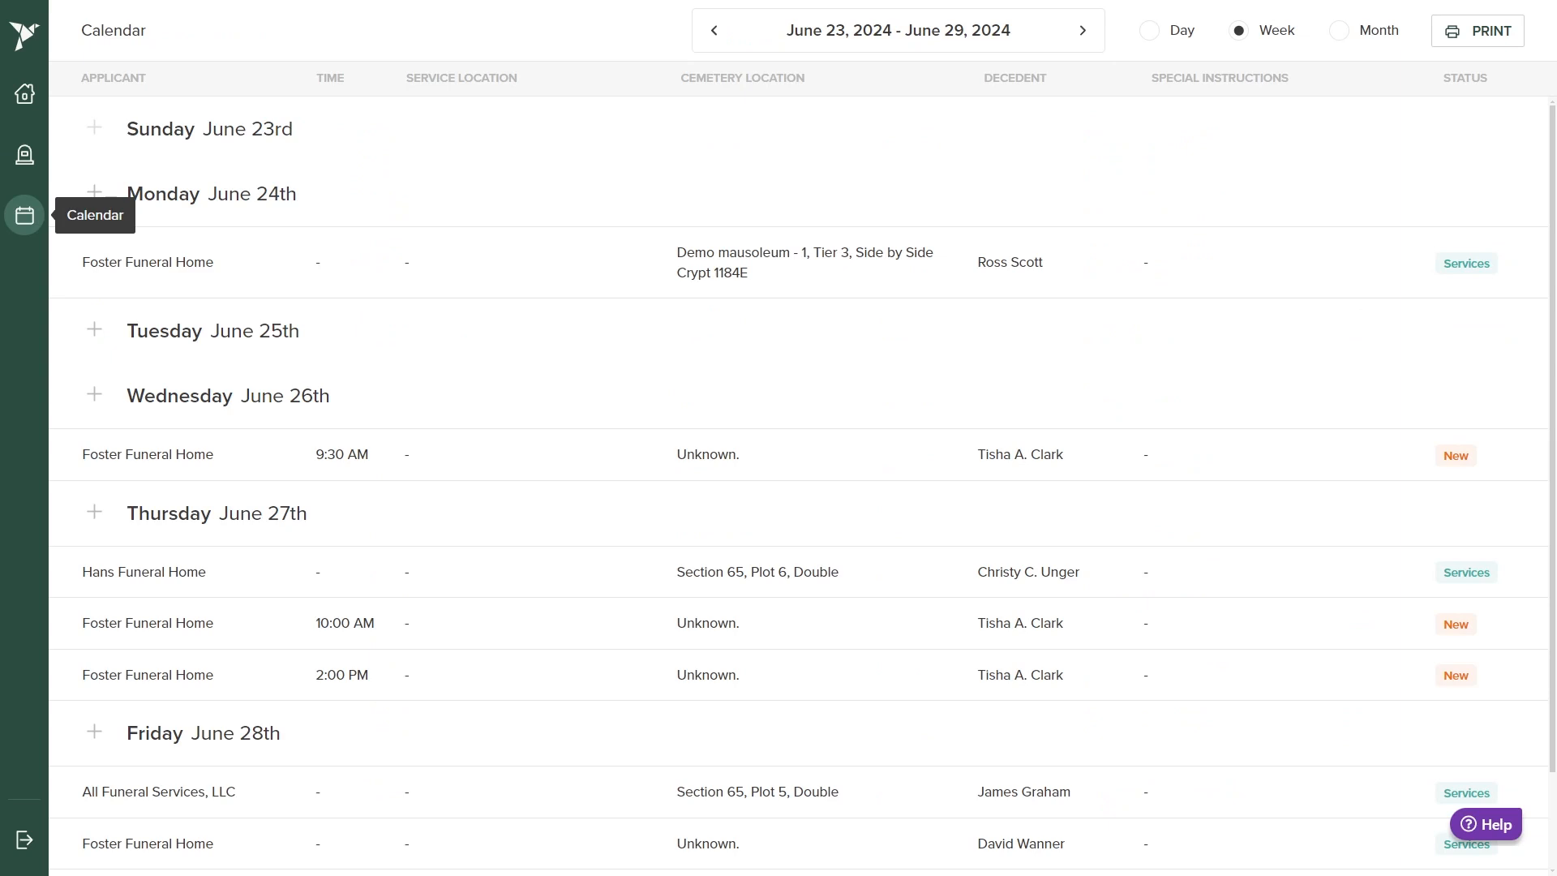